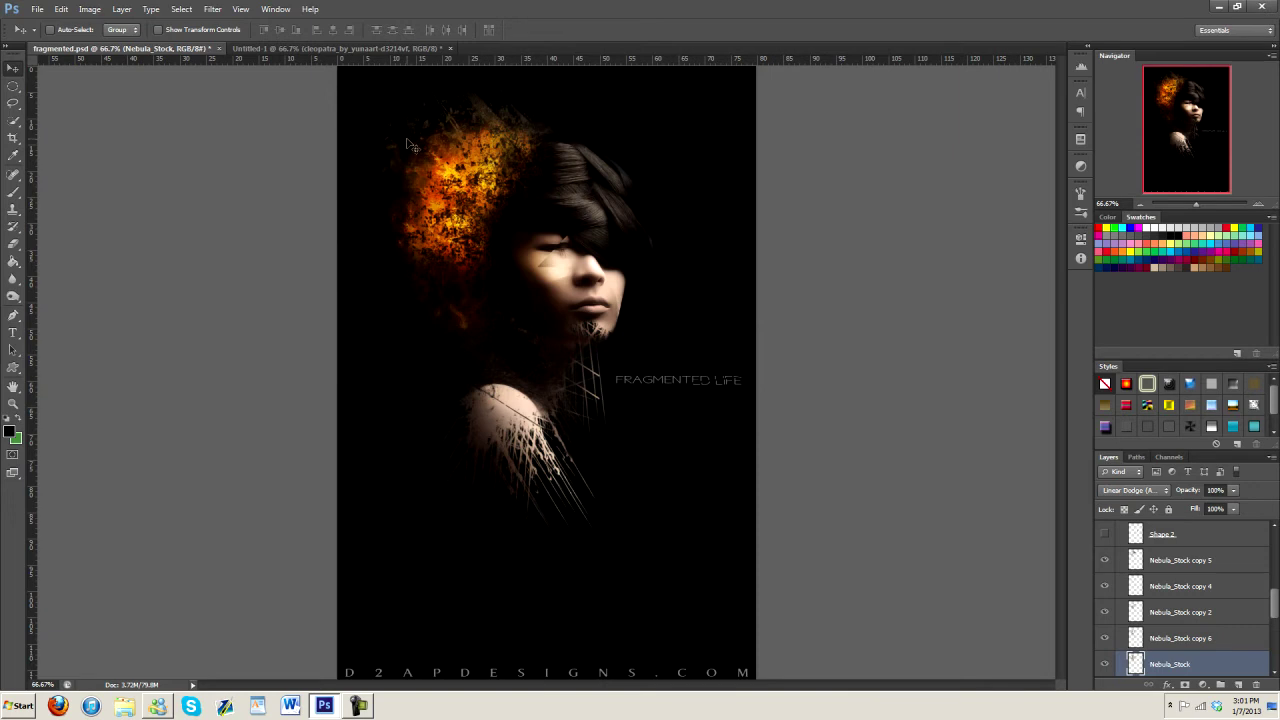
Duplicate the cleopatra photo layer in Untitled-1 and select the new copy layer.
left_click(300, 48)
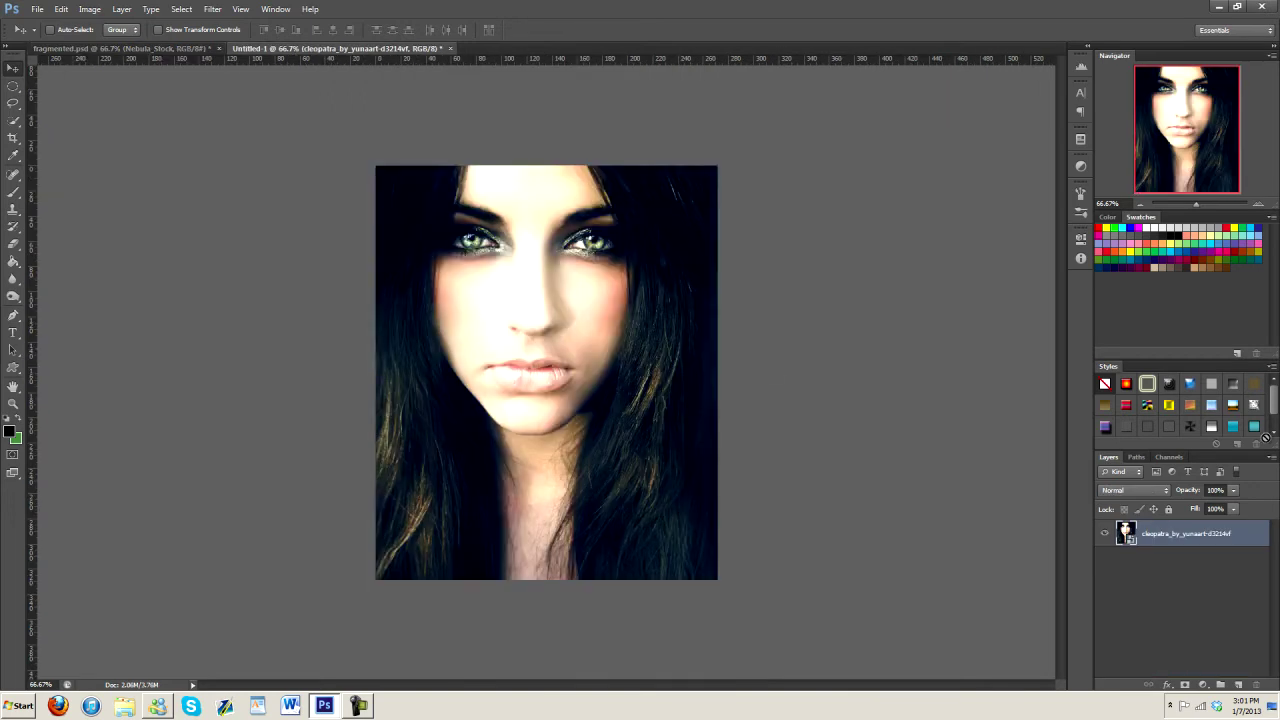
right_click(1185, 538)
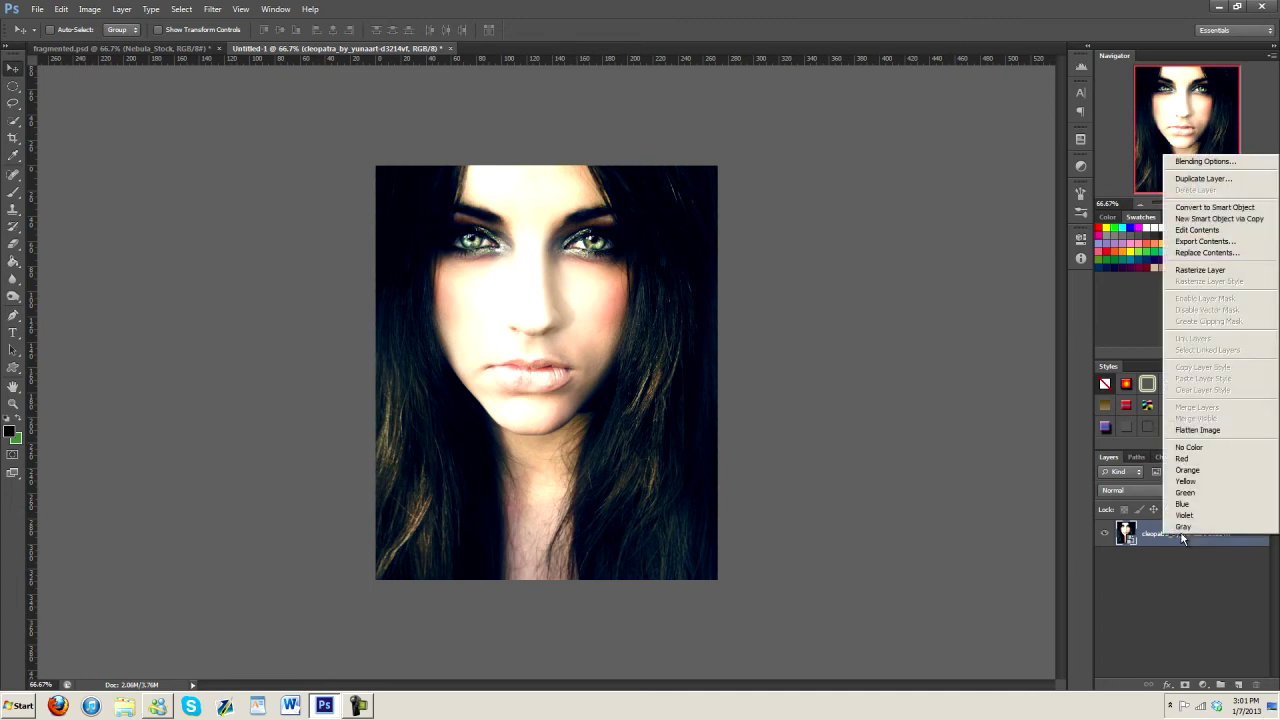
left_click(1218, 180)
left_click(756, 218)
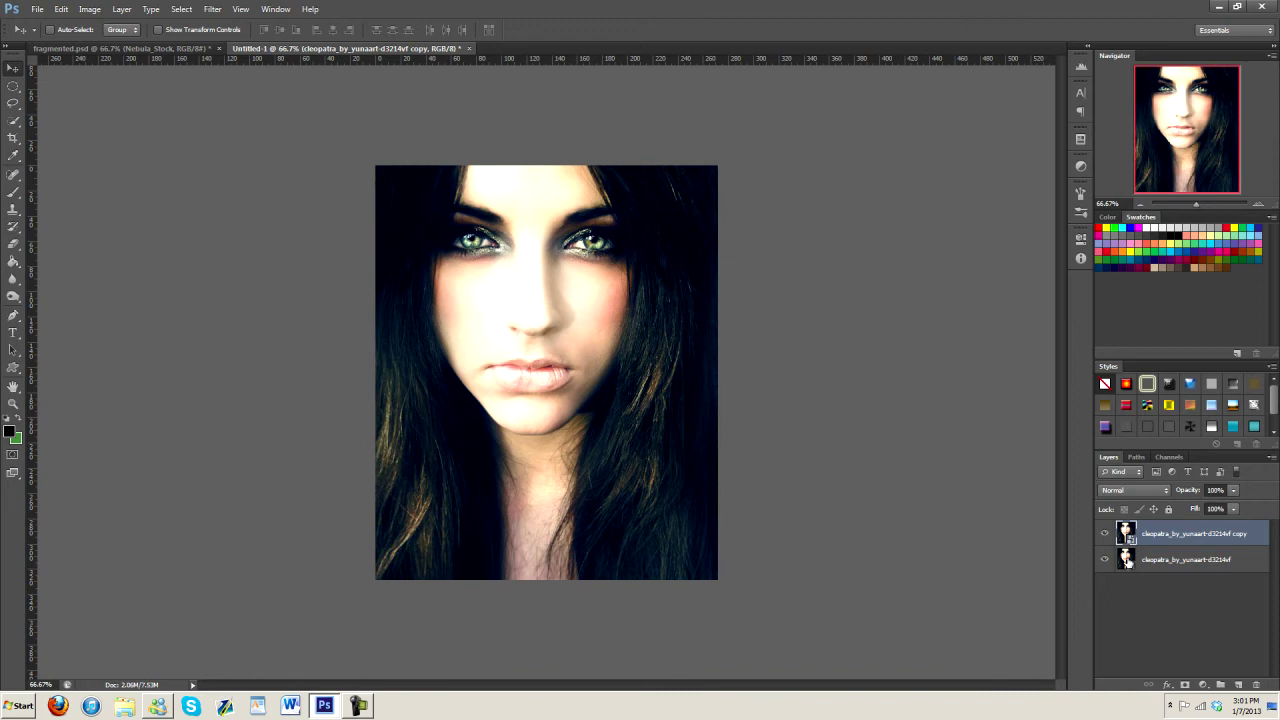
right_click(1173, 565)
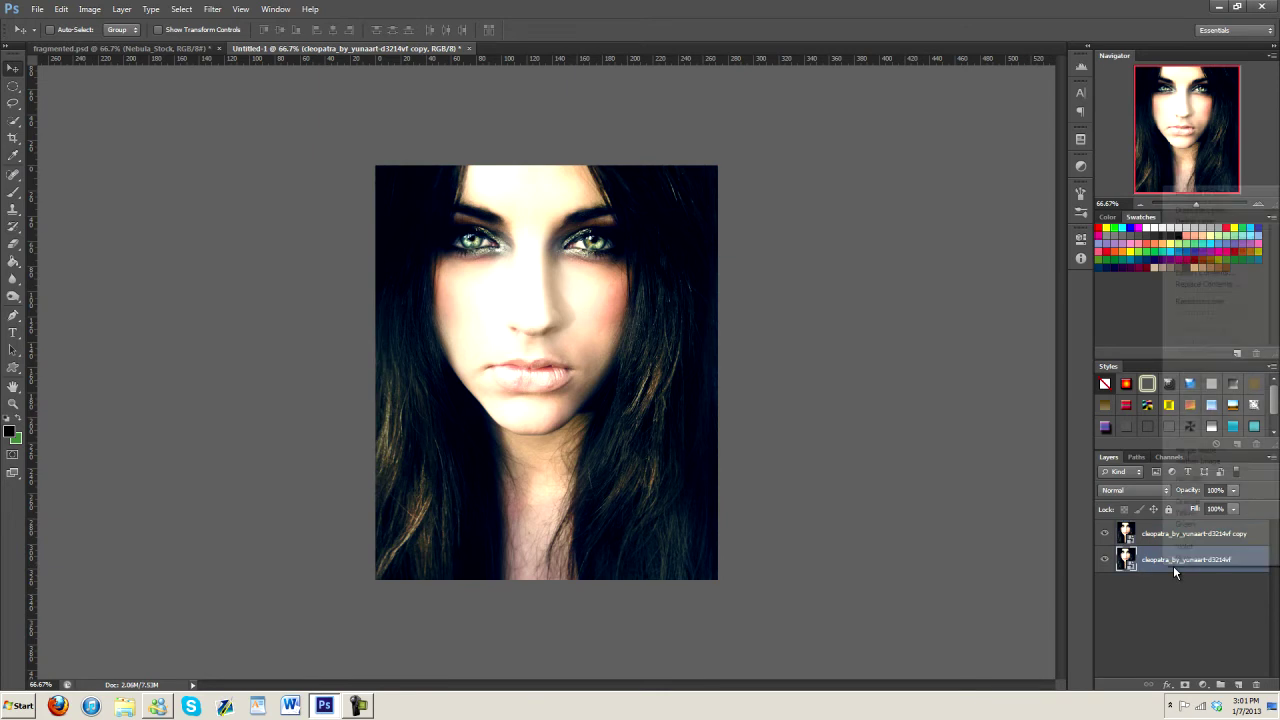
left_click(1233, 652)
left_click(1249, 541)
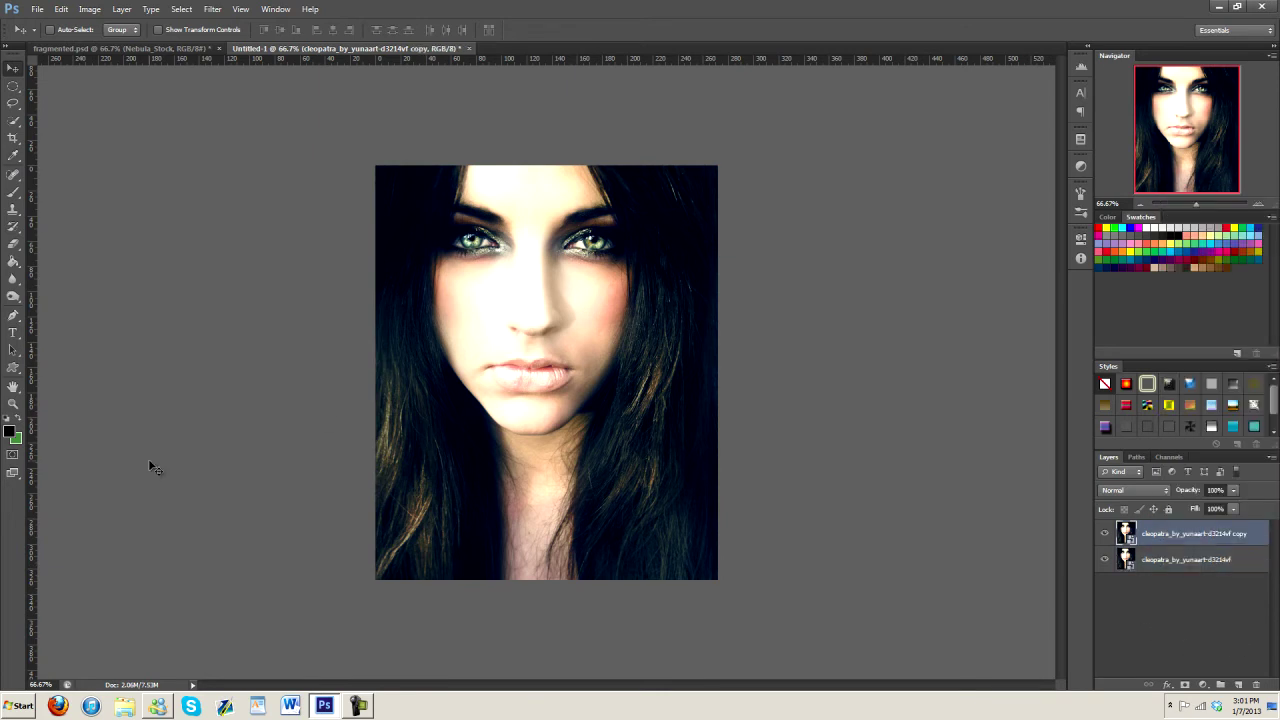
Set the shape tool to Shape mode with a black fill.
left_click(13, 318)
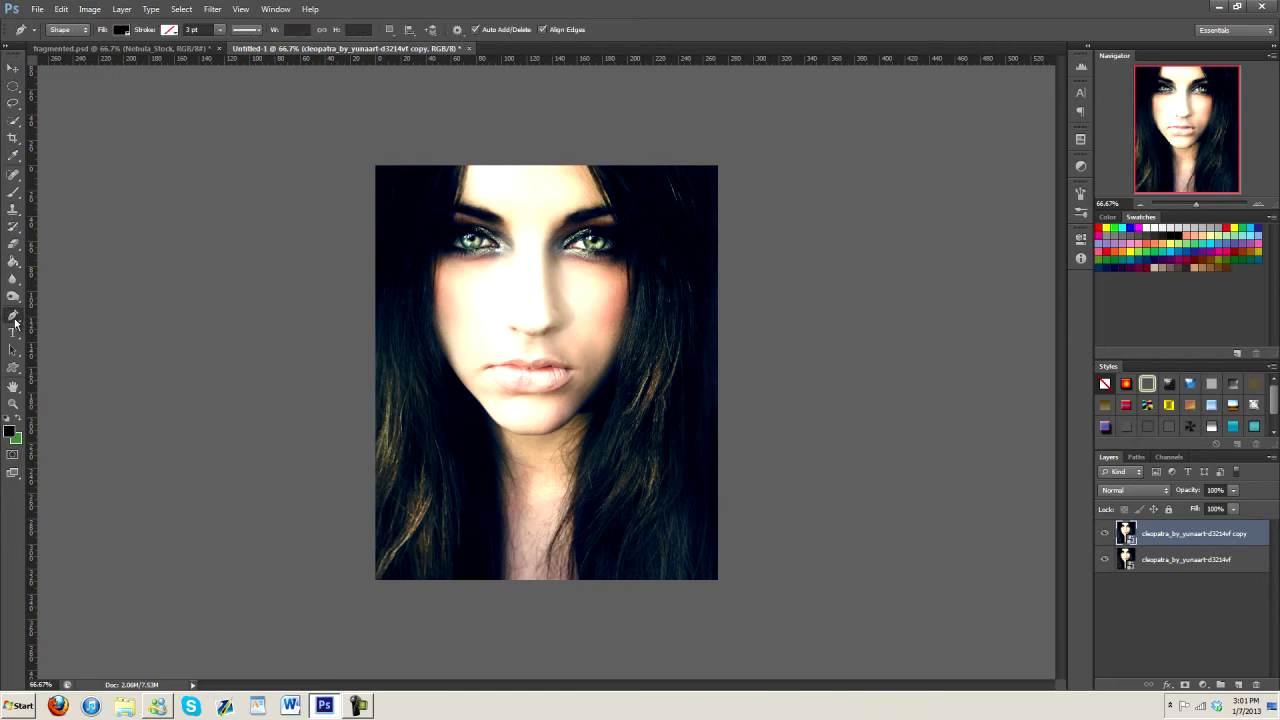
left_click(131, 33)
left_click(128, 33)
left_click(68, 30)
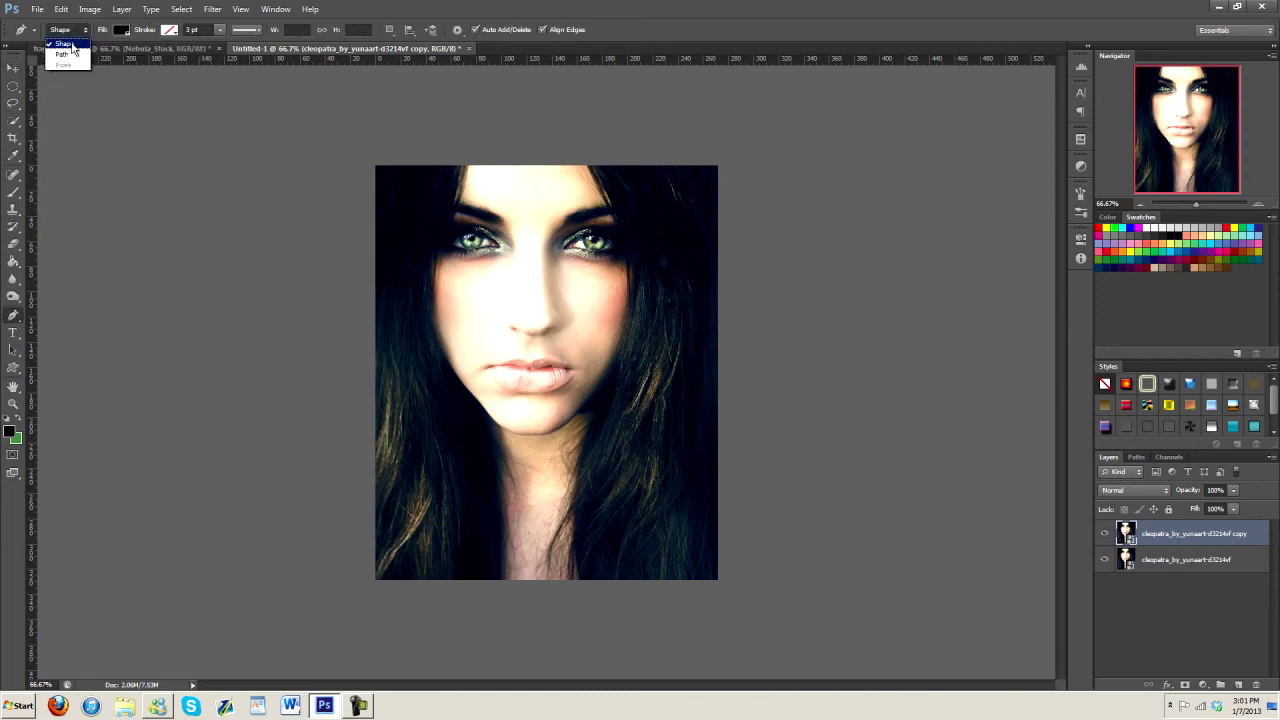
left_click(121, 31)
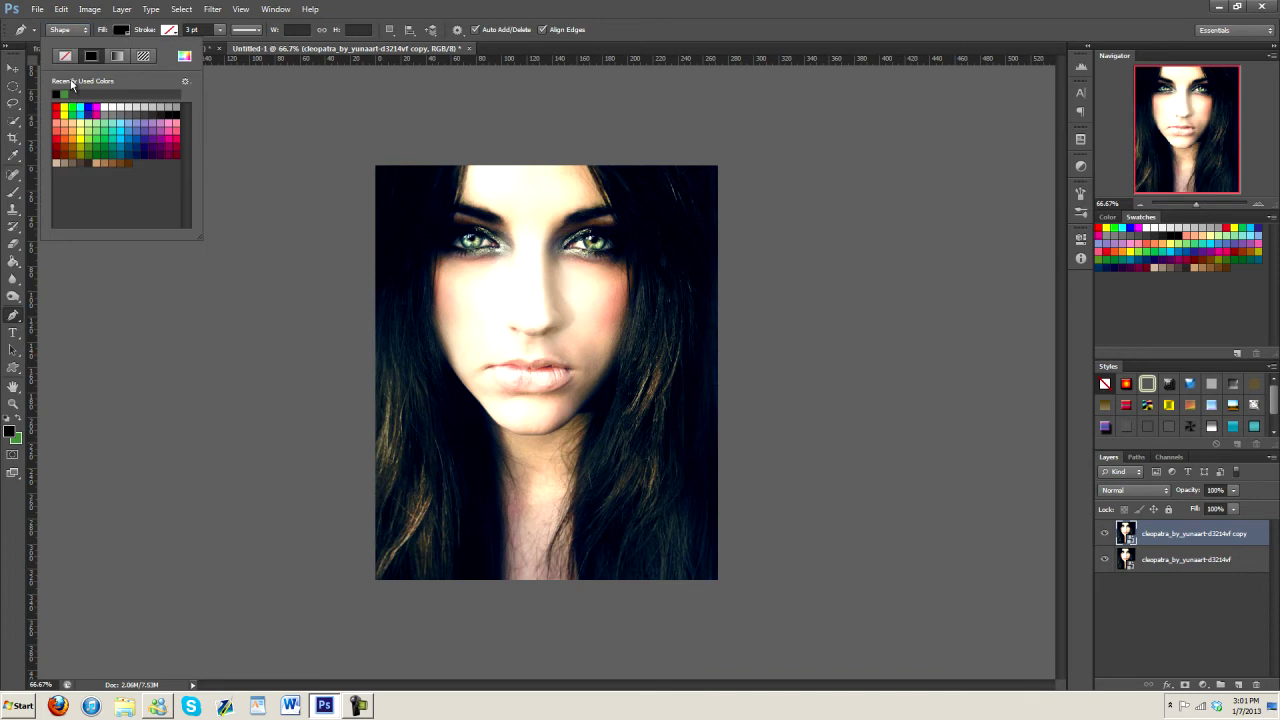
left_click(121, 31)
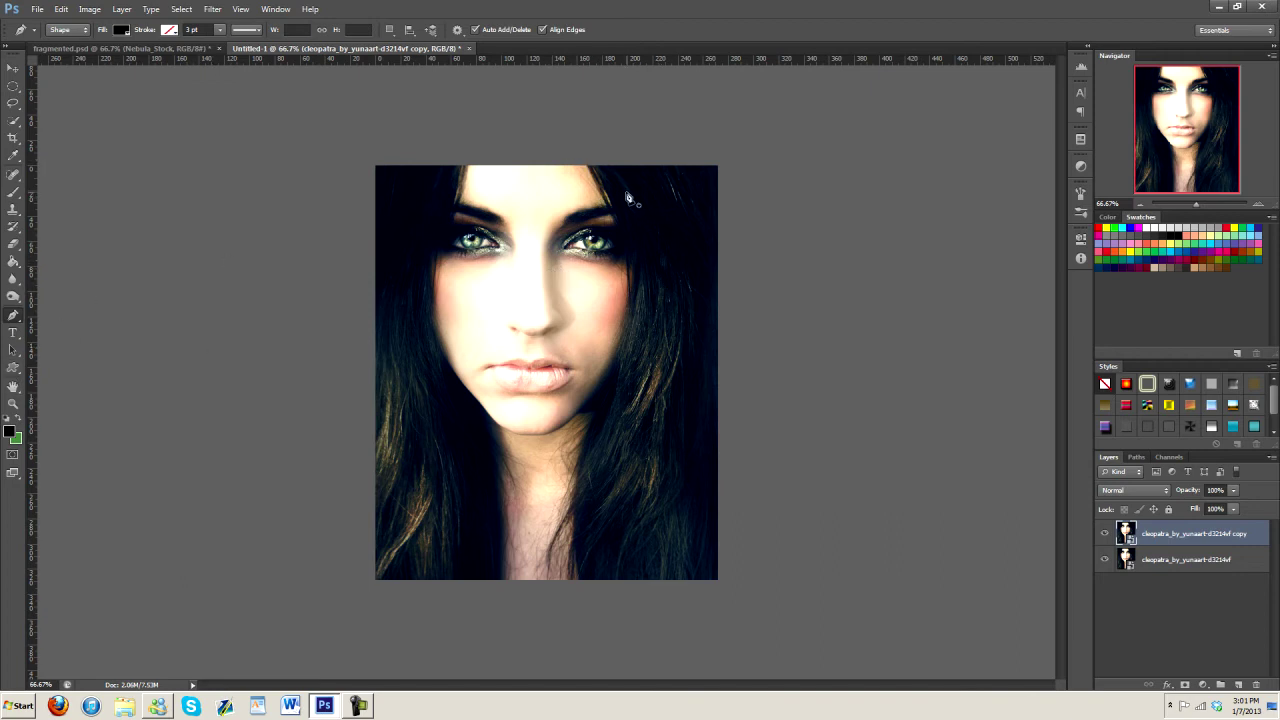
Draw a triangle custom shape over the right eye and nudge it into place.
left_click(18, 366)
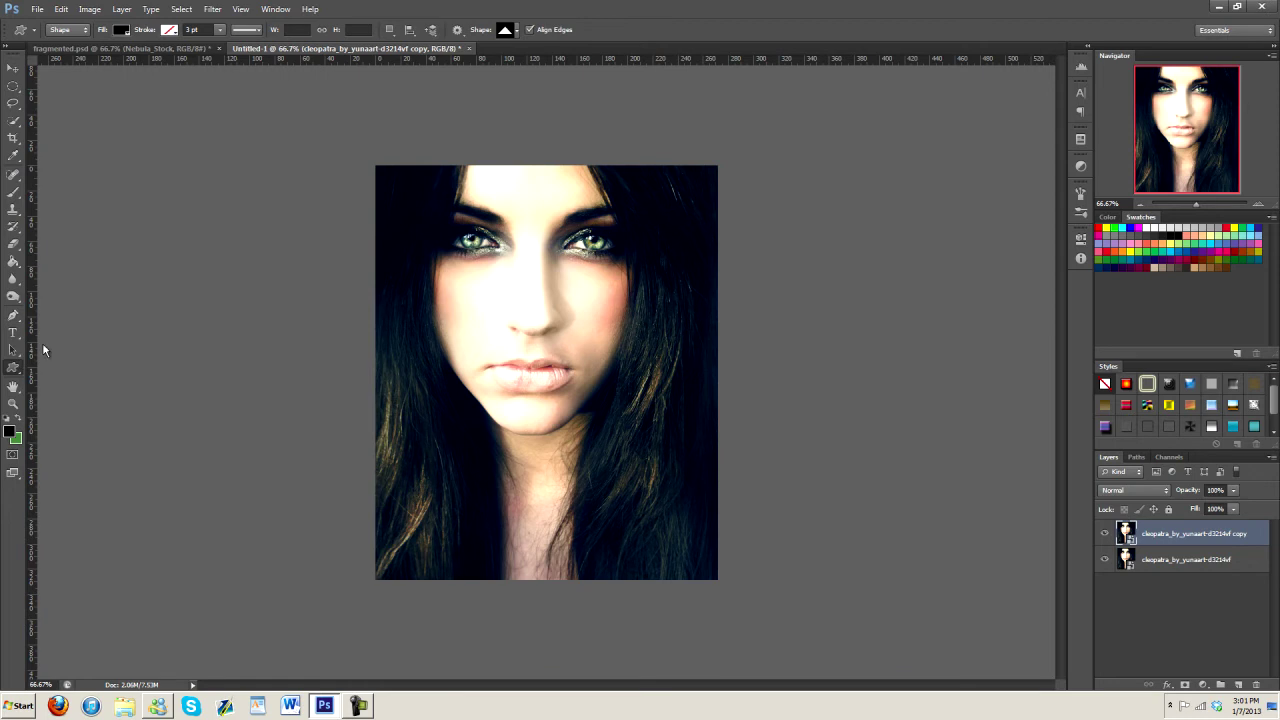
left_click(506, 31)
left_click(506, 31)
left_click(510, 32)
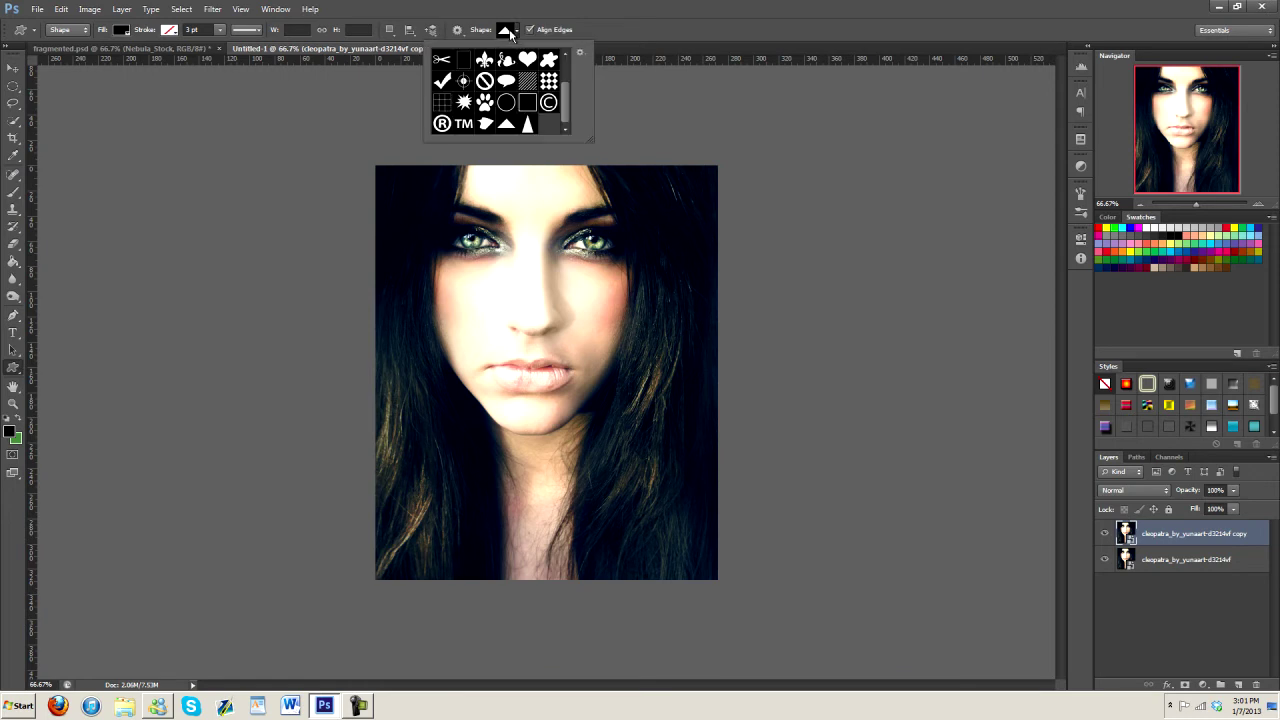
scroll(545, 87, "up", 2)
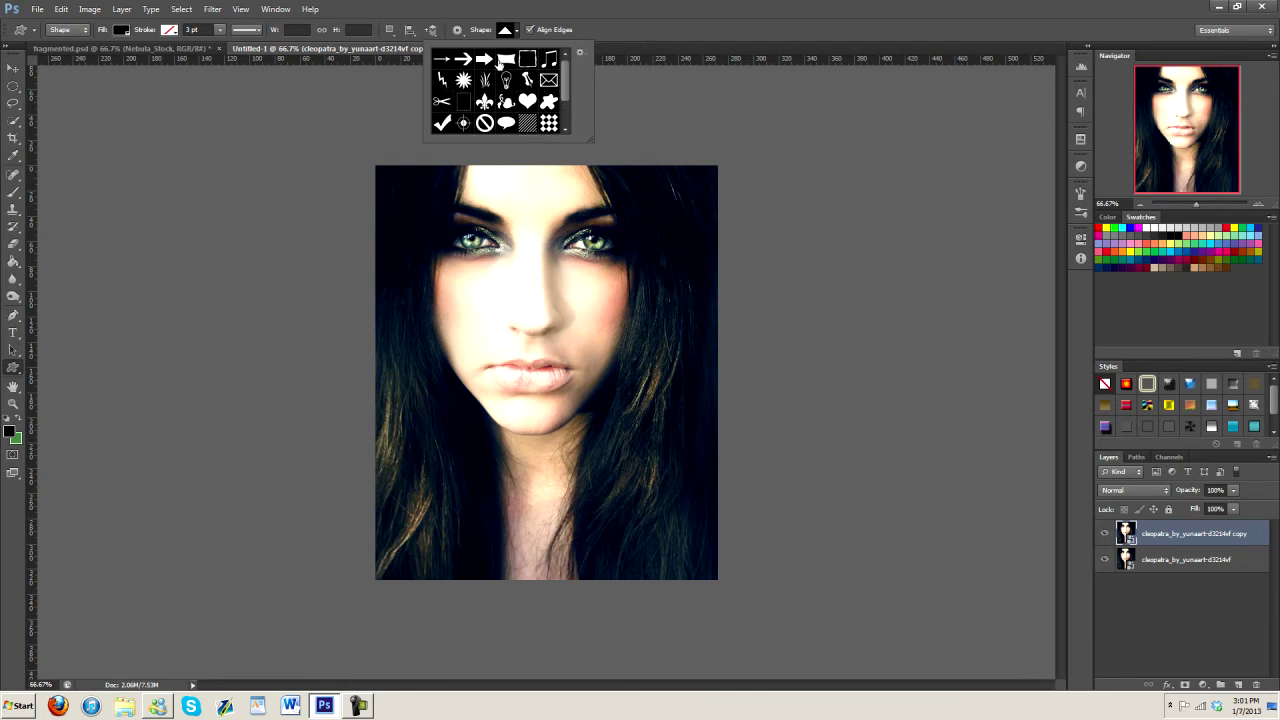
left_click(506, 33)
left_click_drag(584, 214, 574, 251)
left_click(8, 70)
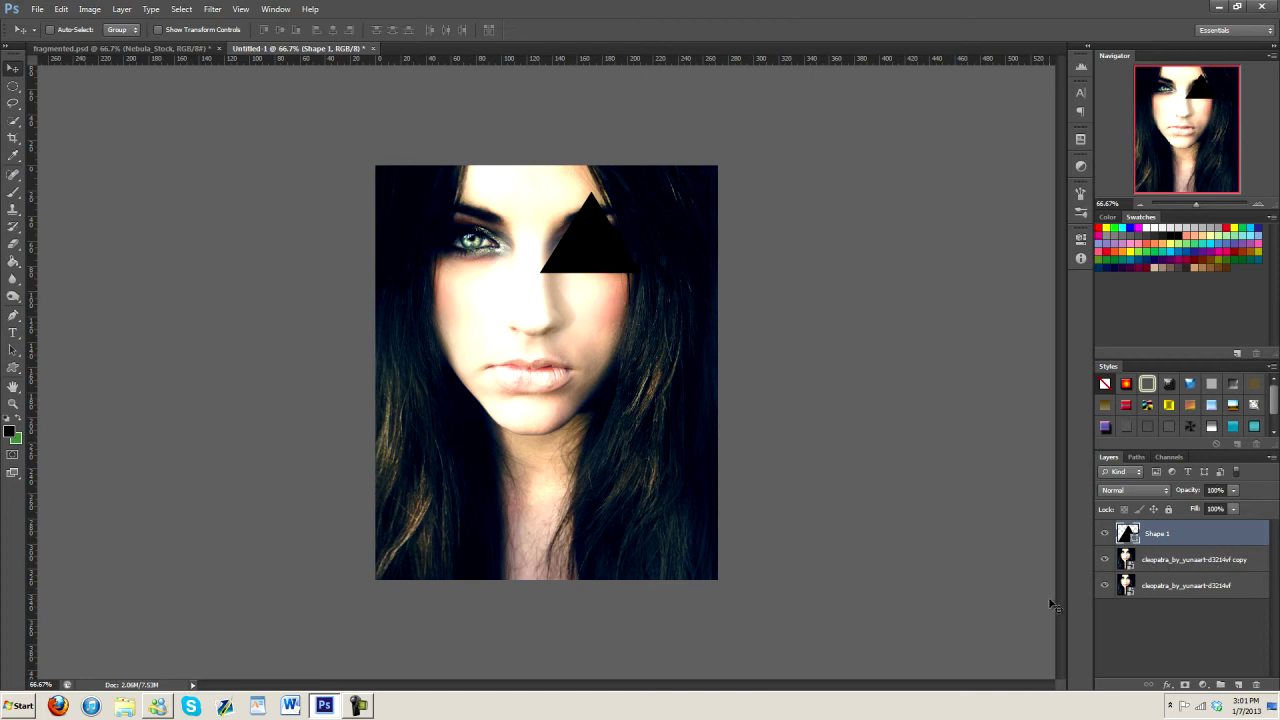
Move the cleopatra copy layer above Shape 1 and keep the copy selected.
left_click(1134, 565)
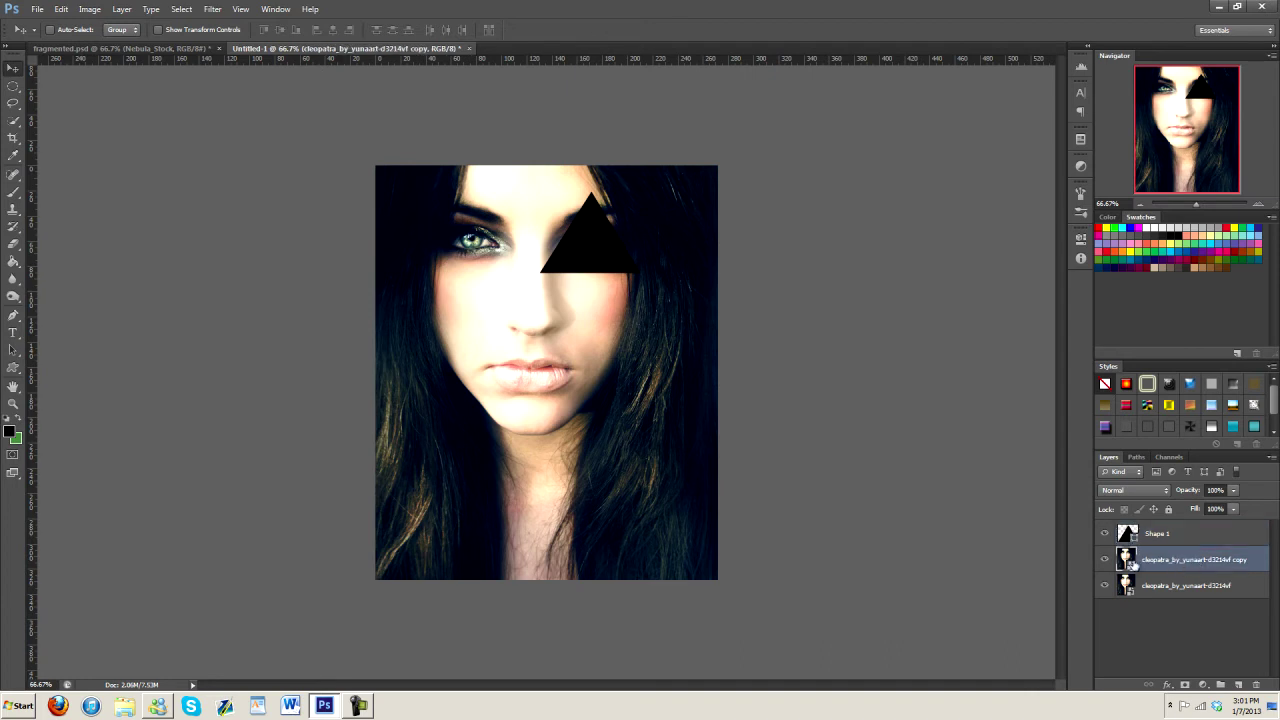
left_click_drag(1168, 561, 1161, 533)
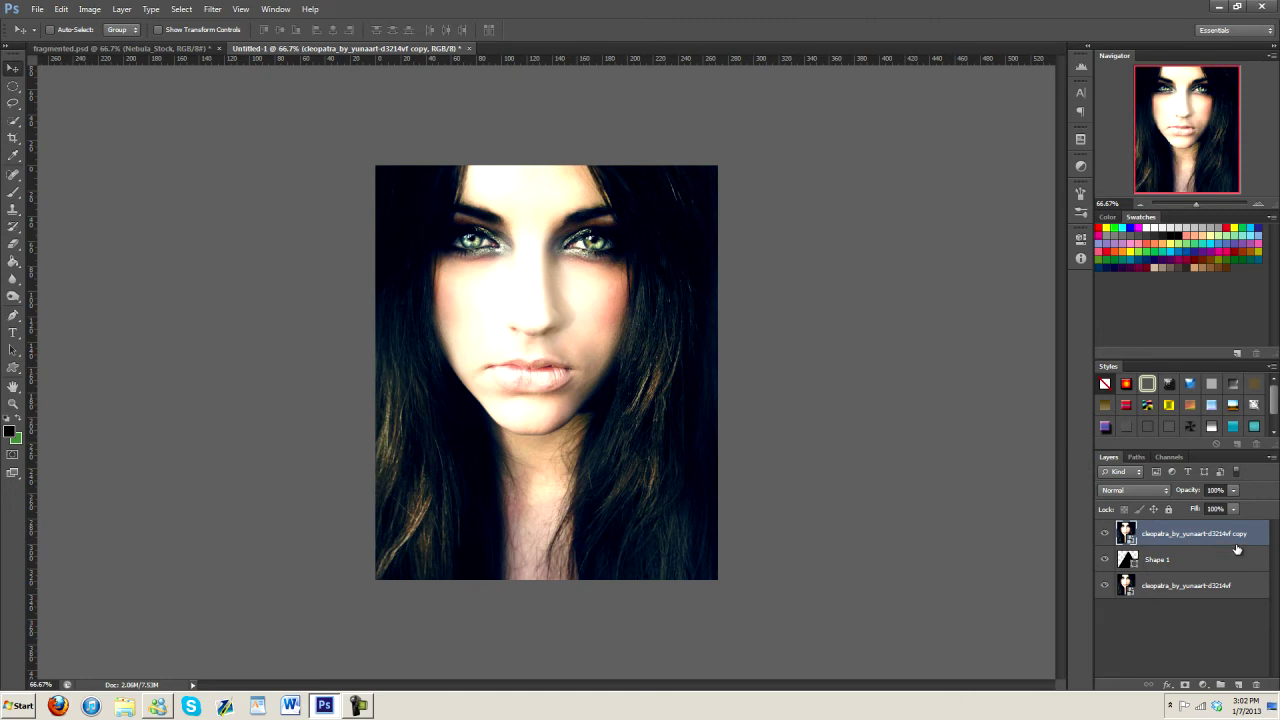
left_click(1171, 559)
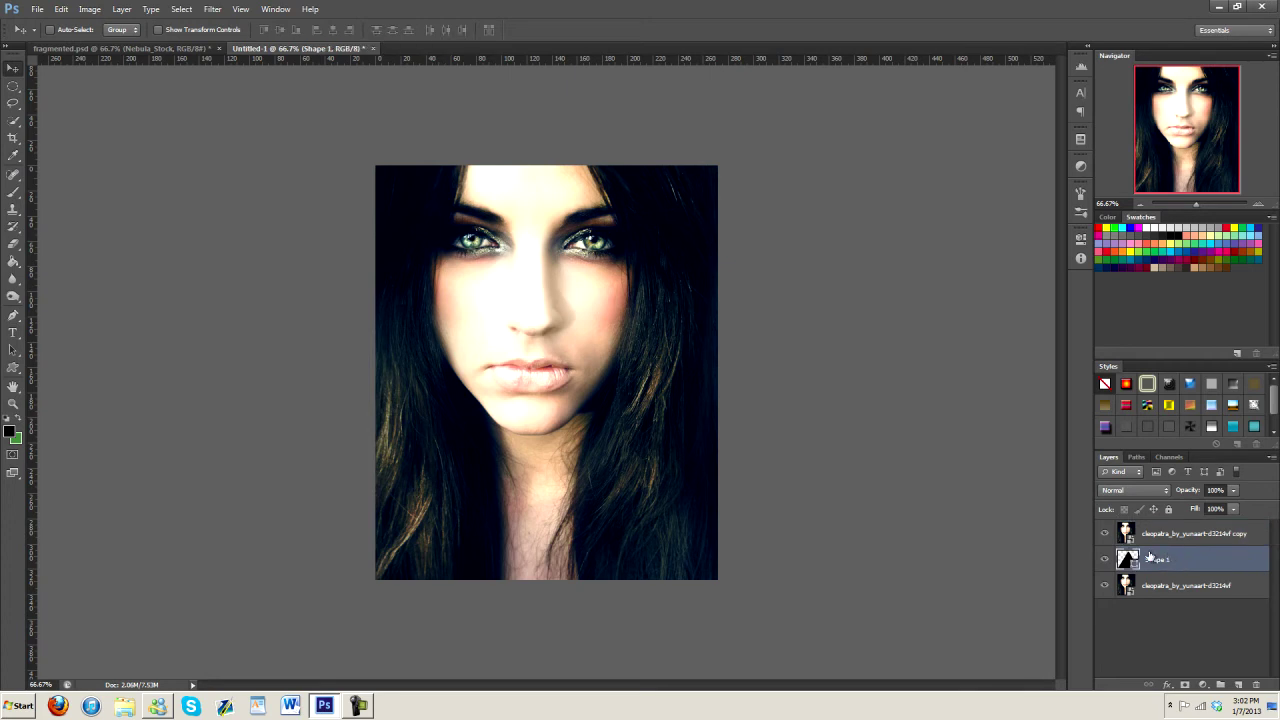
left_click(1170, 535)
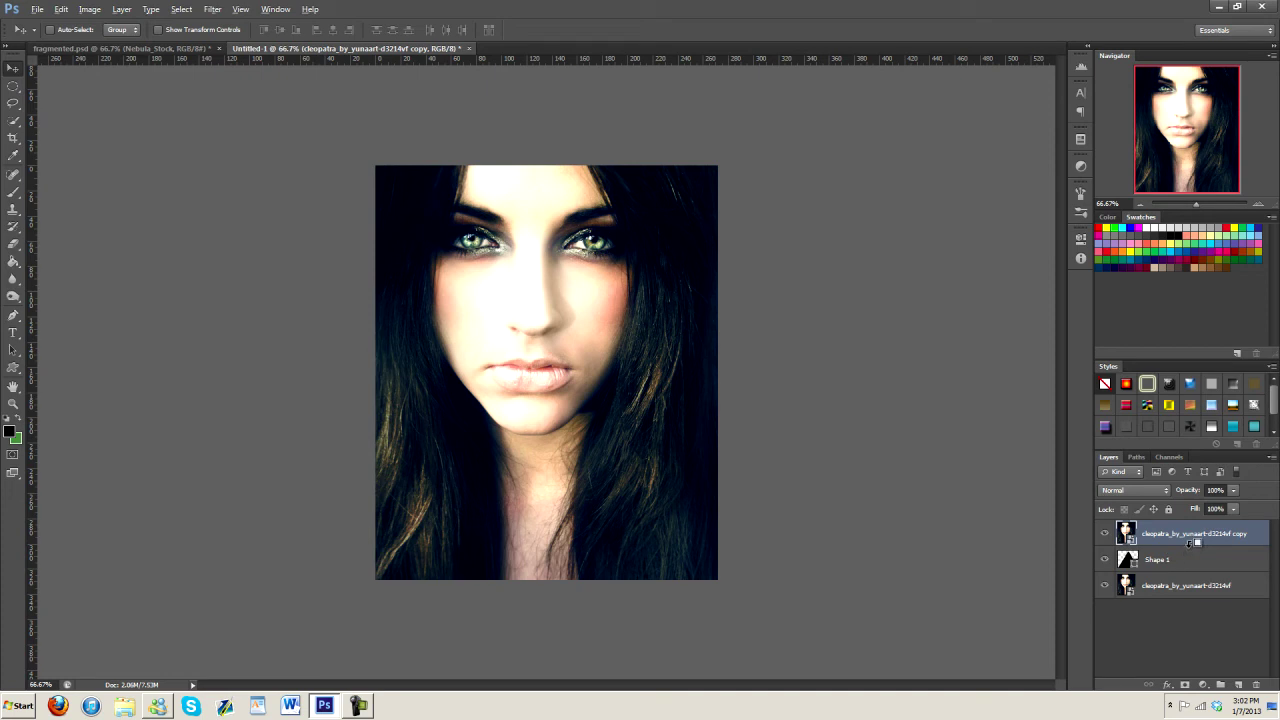
Clip the photo copy to the Shape 1 triangle and drag the clipped image slightly off-register.
left_click(1189, 542, "alt")
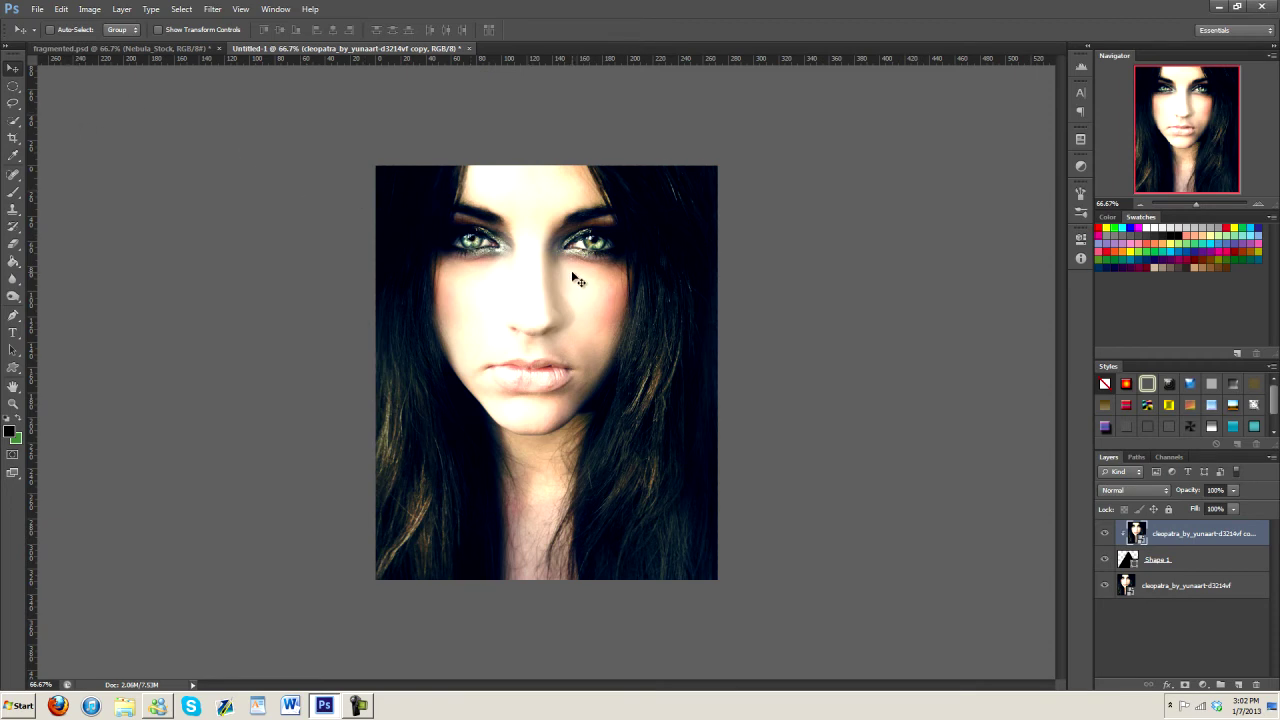
left_click_drag(577, 294, 676, 338)
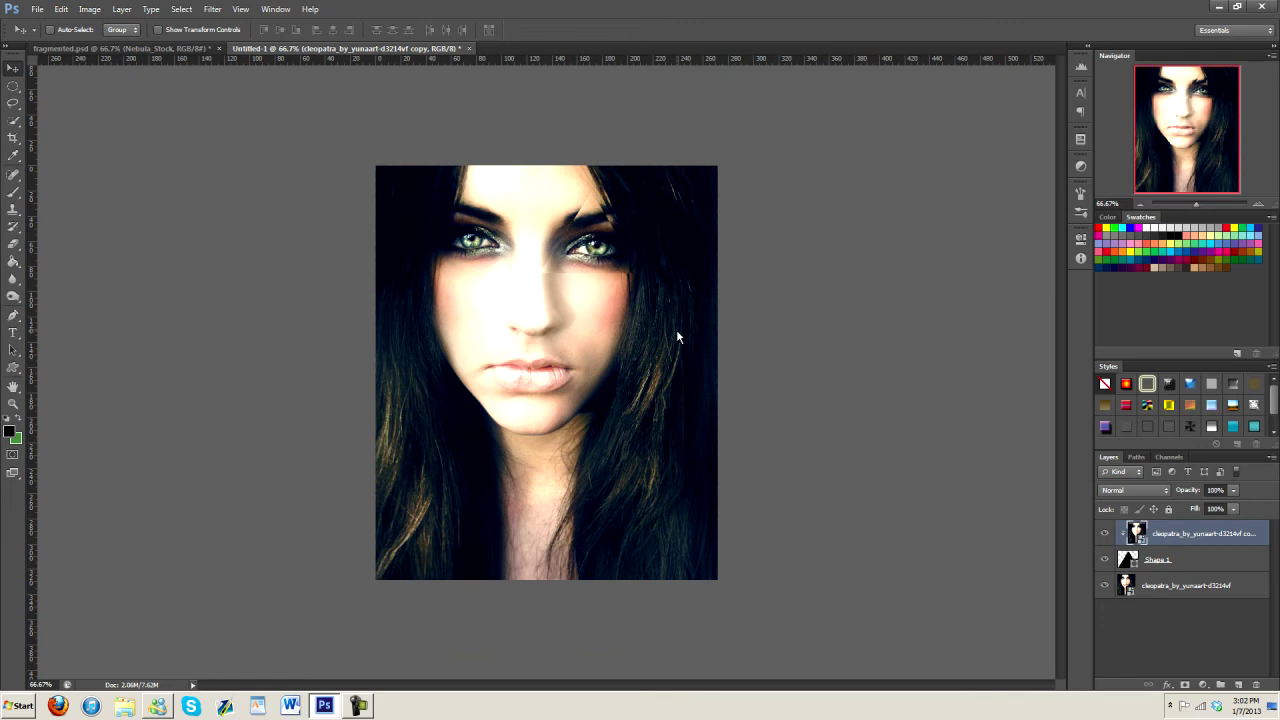
Shift the triangle down across the eye and toggle the copy's clipping mask with Ctrl+Alt+G.
left_click(1182, 566)
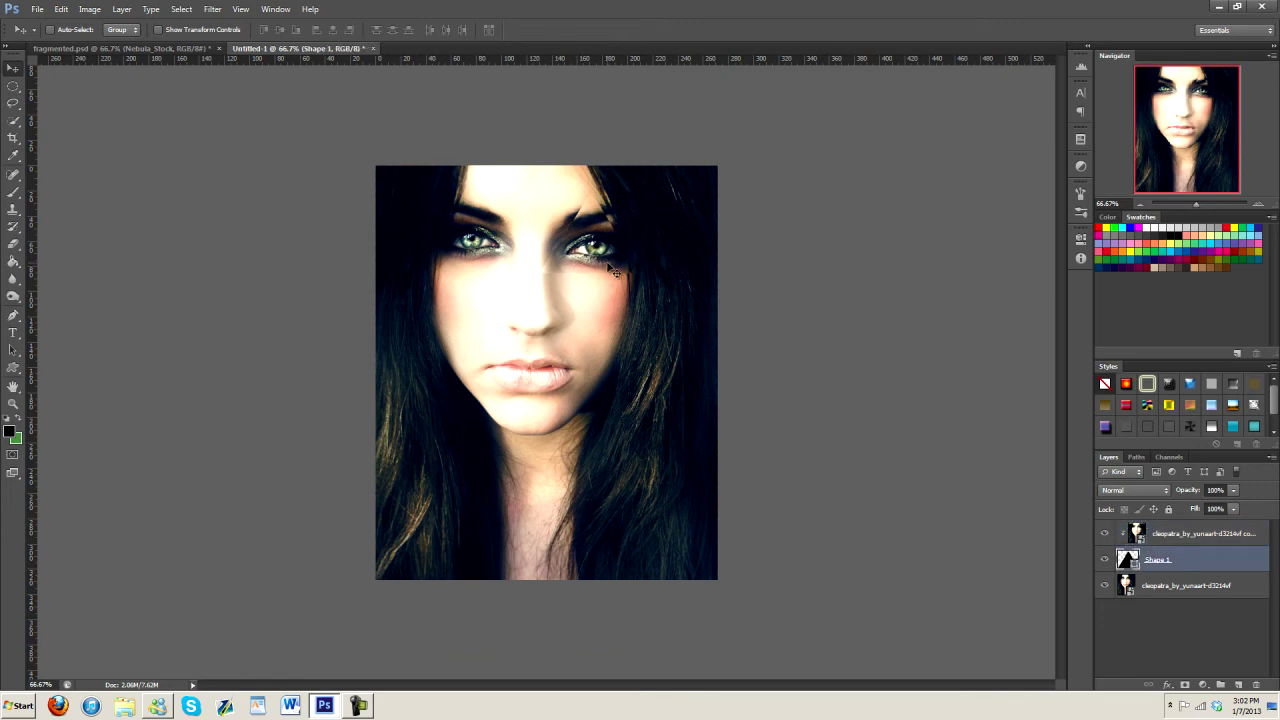
left_click_drag(606, 262, 607, 281)
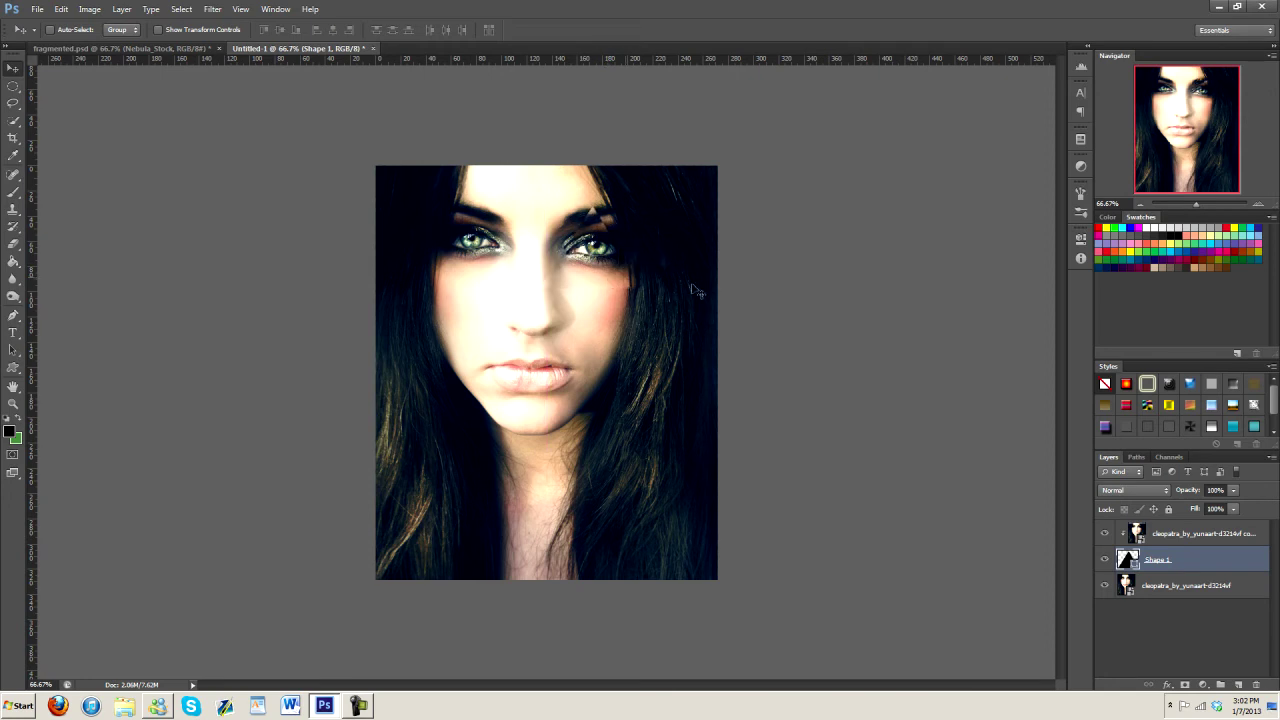
left_click(1180, 534)
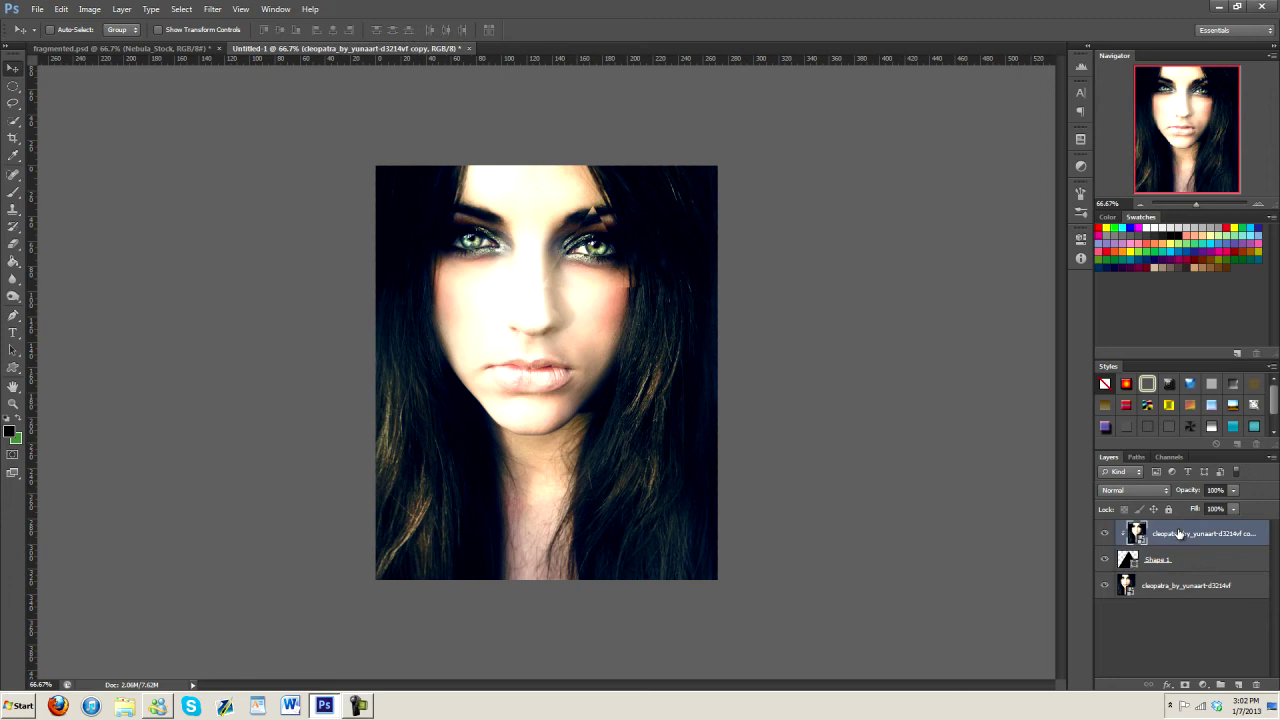
key("ctrl+alt+g")
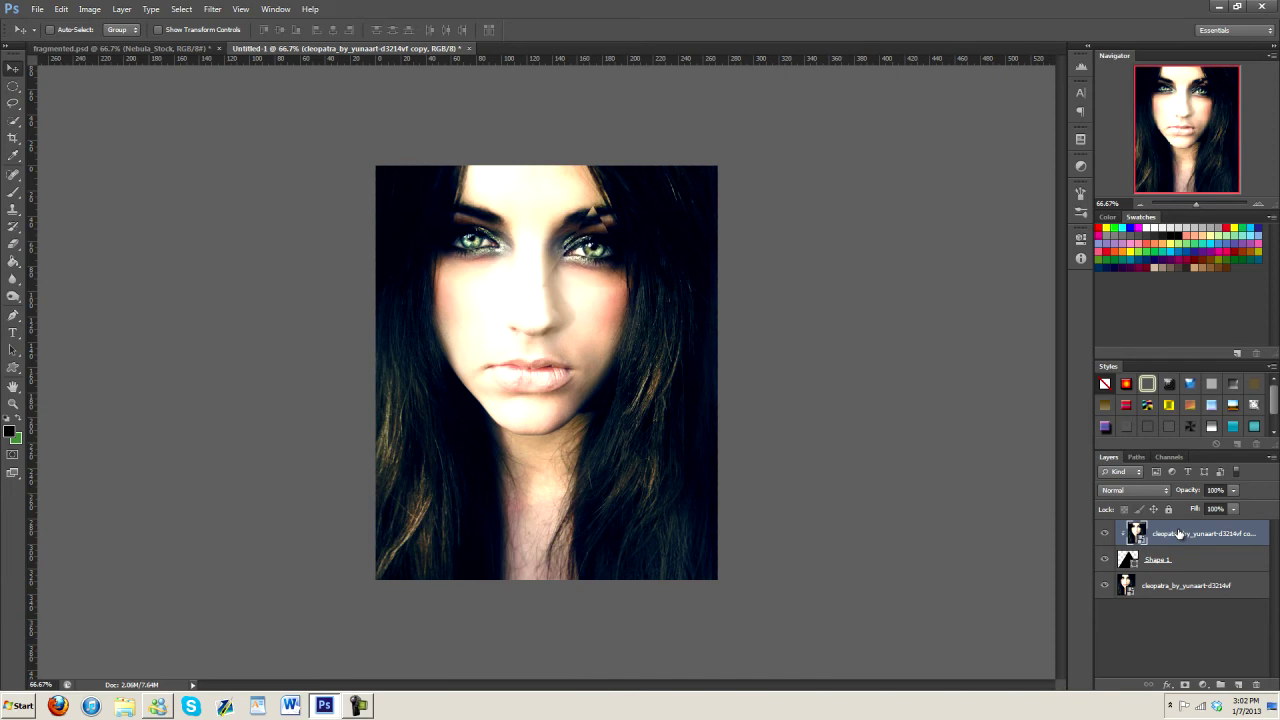
Free Transform the Shape 1 triangle, slightly widening and reshaping it, and apply.
left_click(1166, 560)
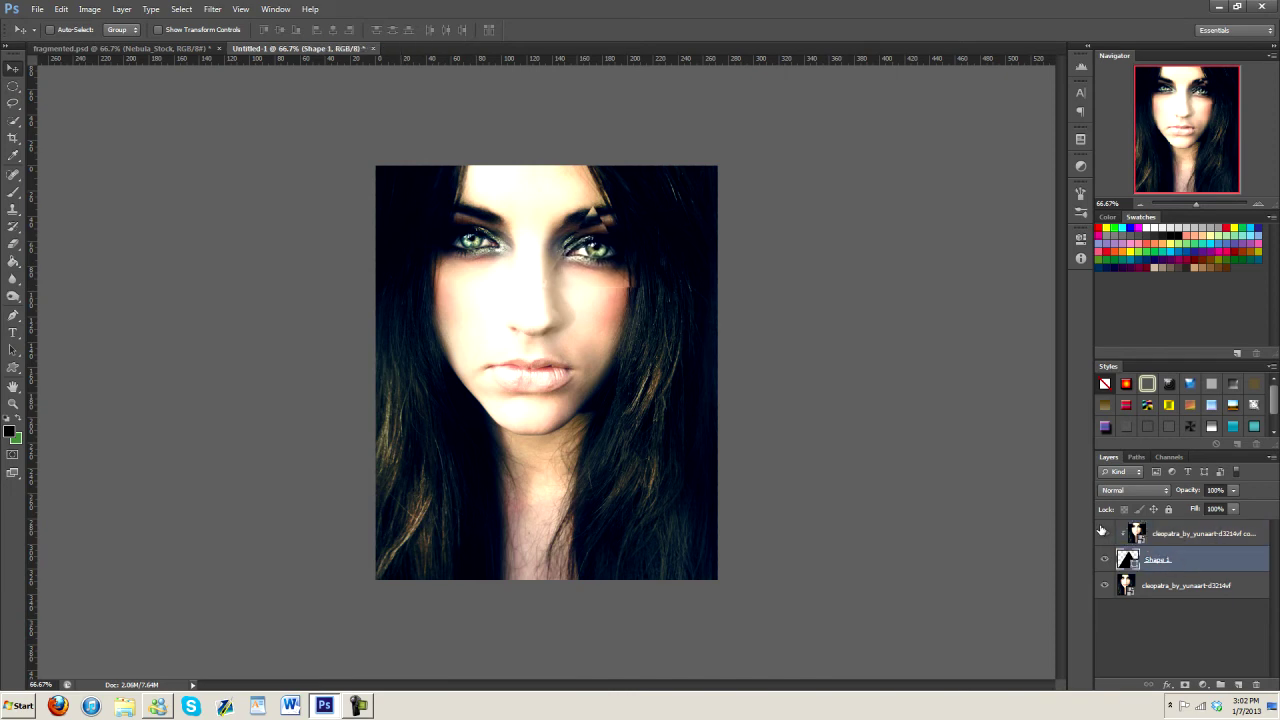
key("ctrl+t")
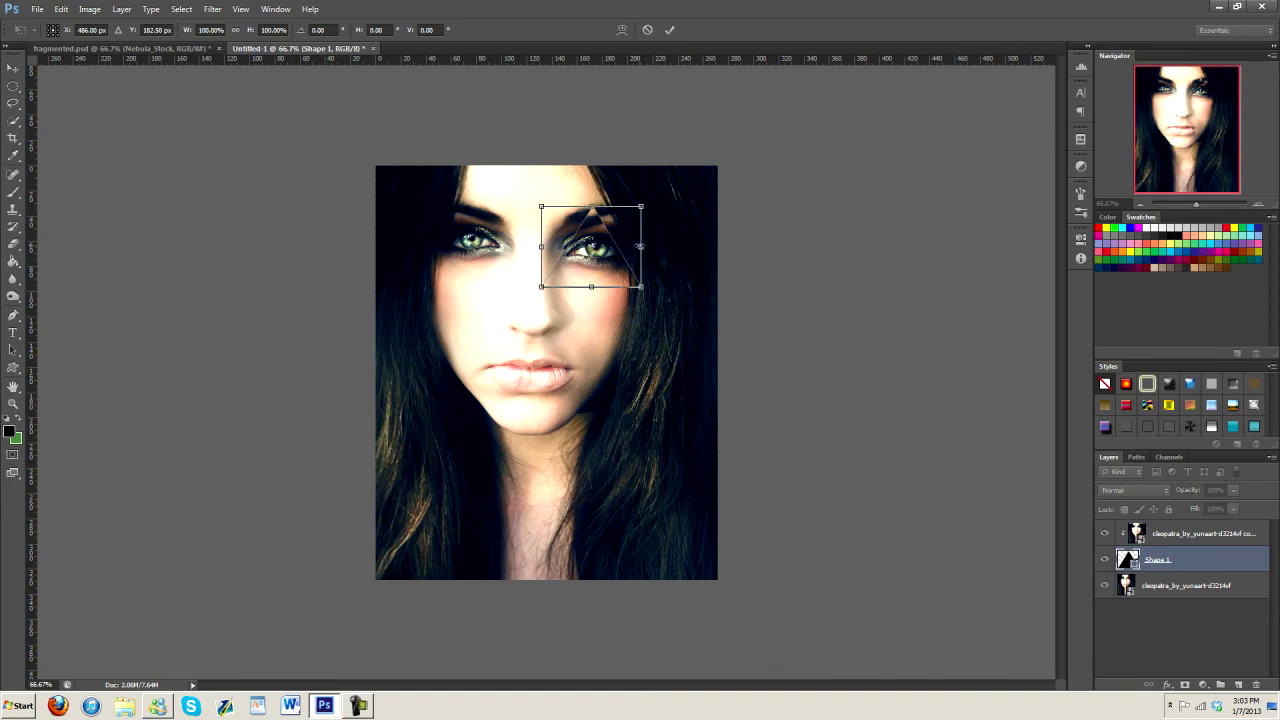
left_click_drag(640, 246, 645, 246)
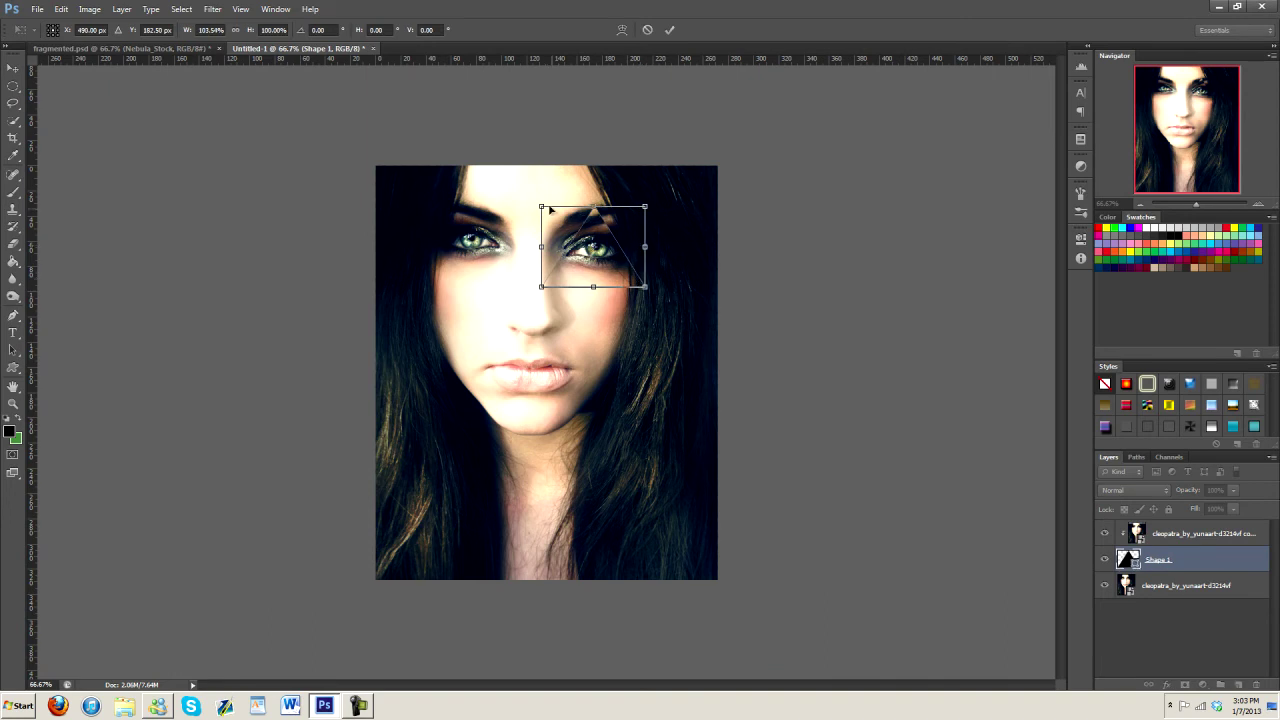
left_click_drag(540, 205, 546, 211)
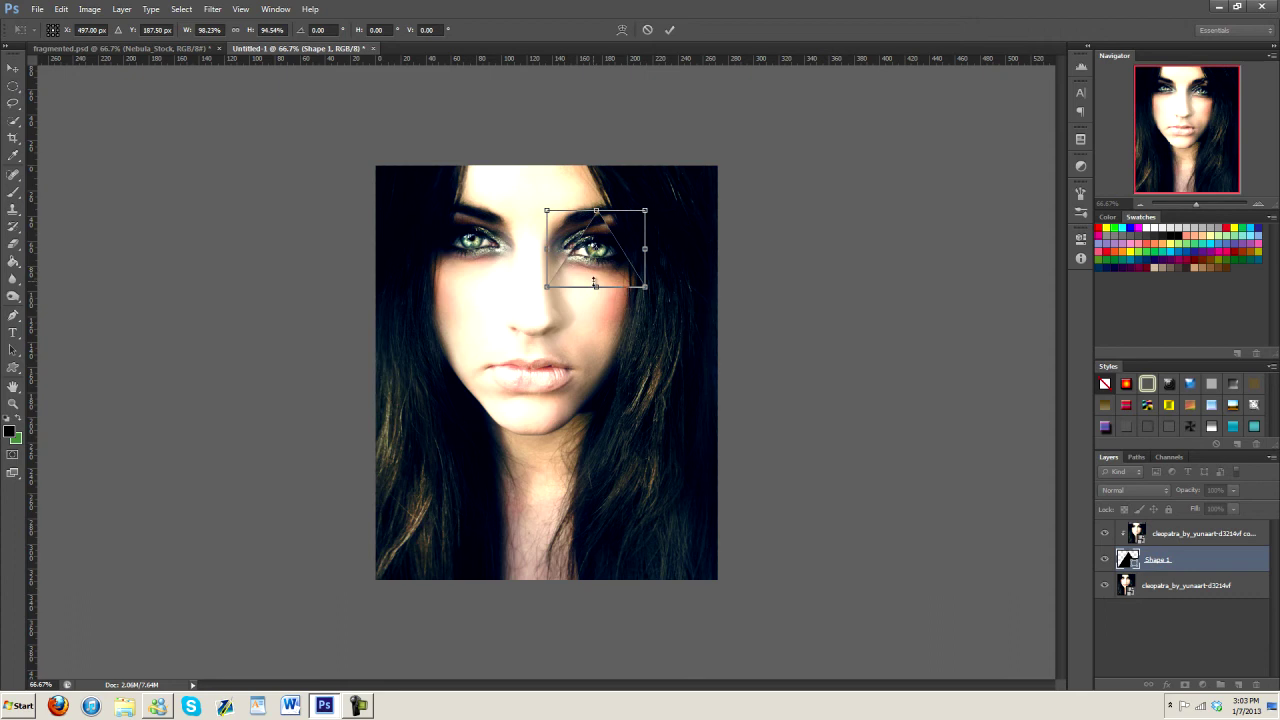
left_click_drag(595, 284, 591, 286)
key("v")
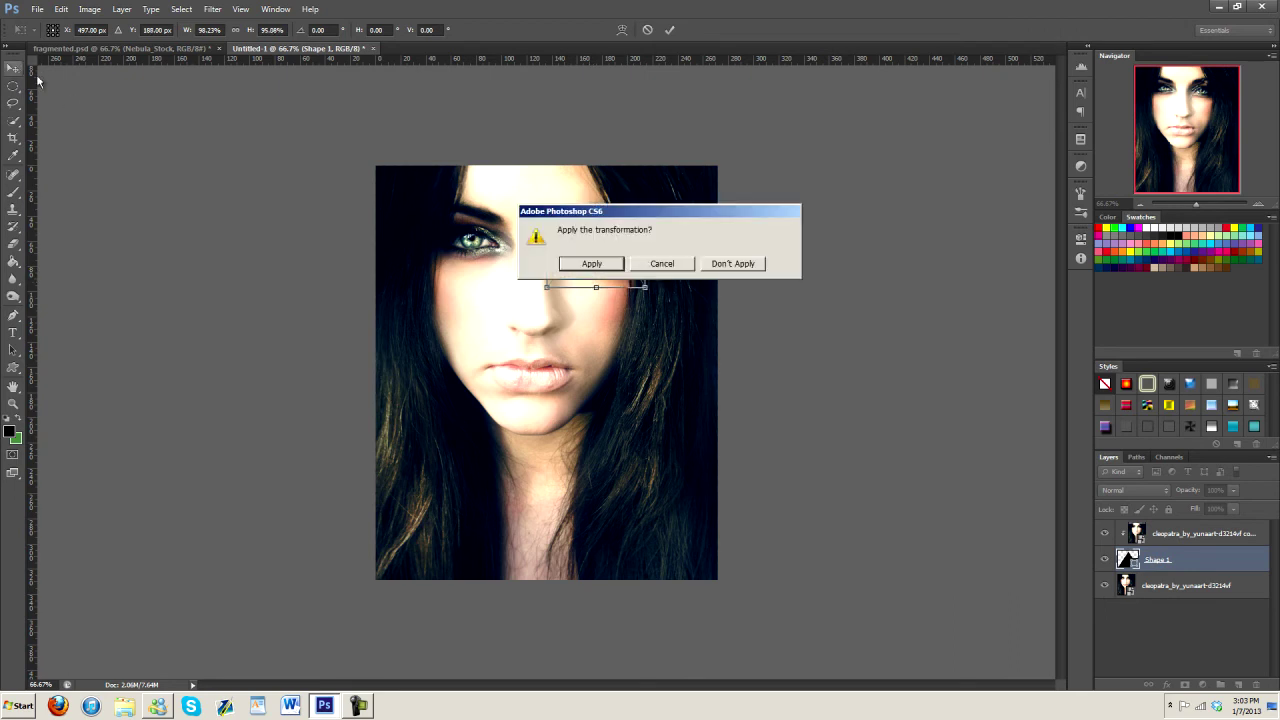
left_click(586, 270)
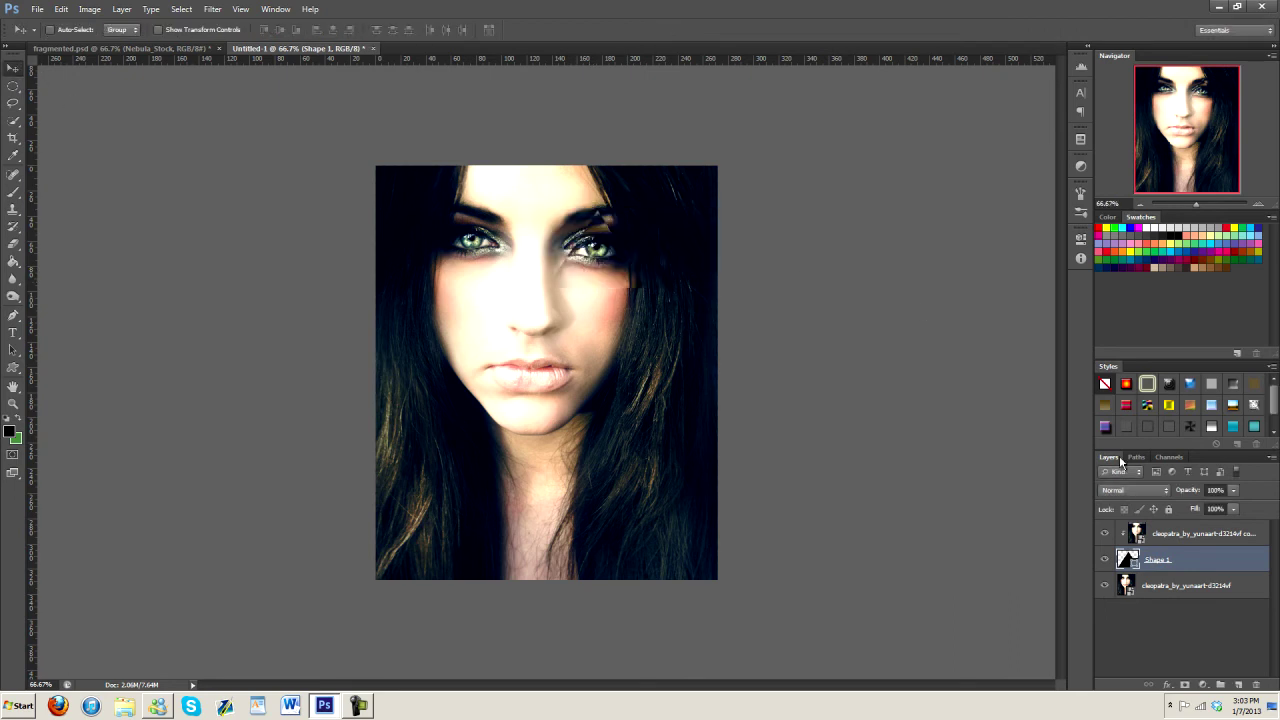
Nudge the clipped portrait copy left, down and up to offset the eye fragment.
left_click(1193, 536)
key("Left")
key("Left")
key("Left")
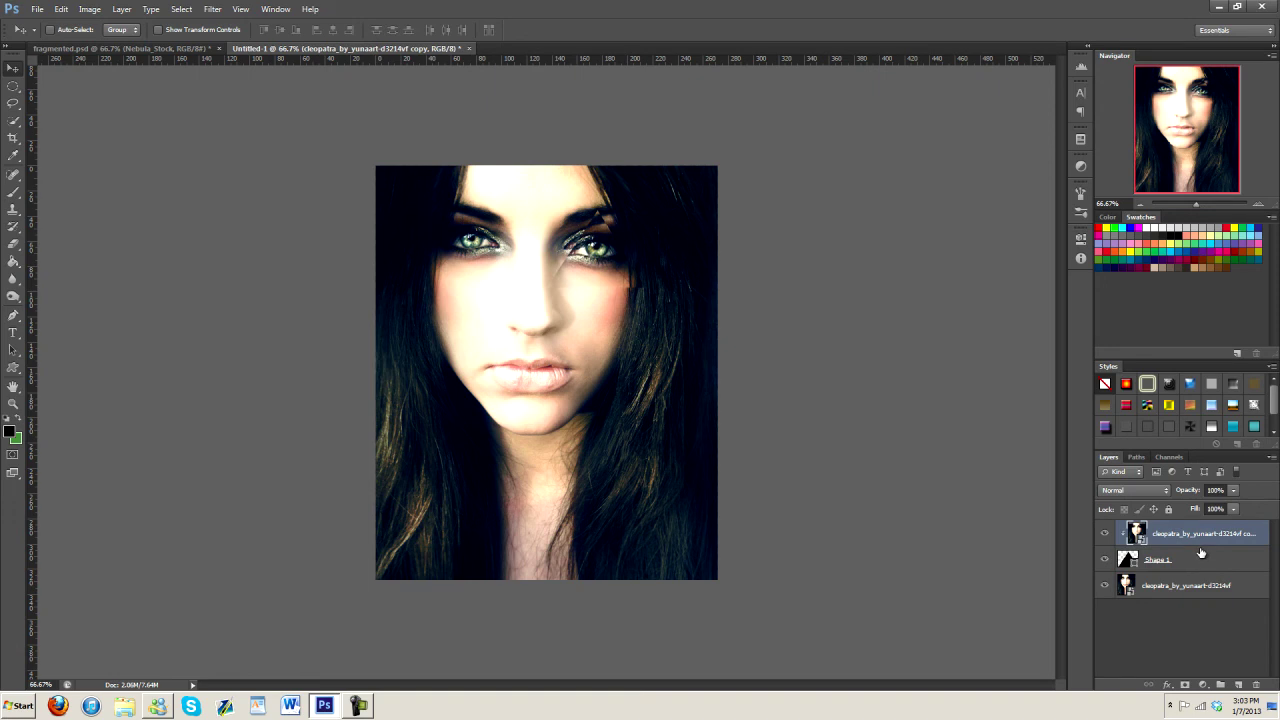
key("Down")
key("Down")
key("Down")
key("Down")
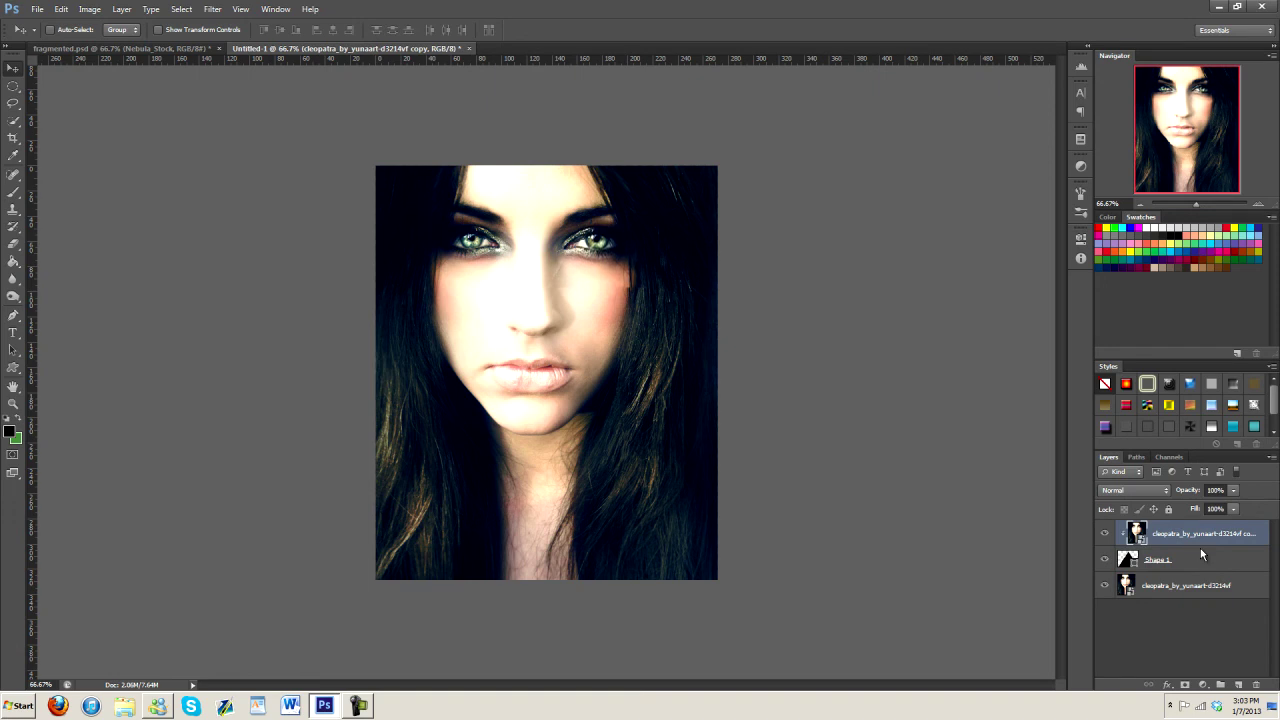
key("Up")
key("Up")
key("Up")
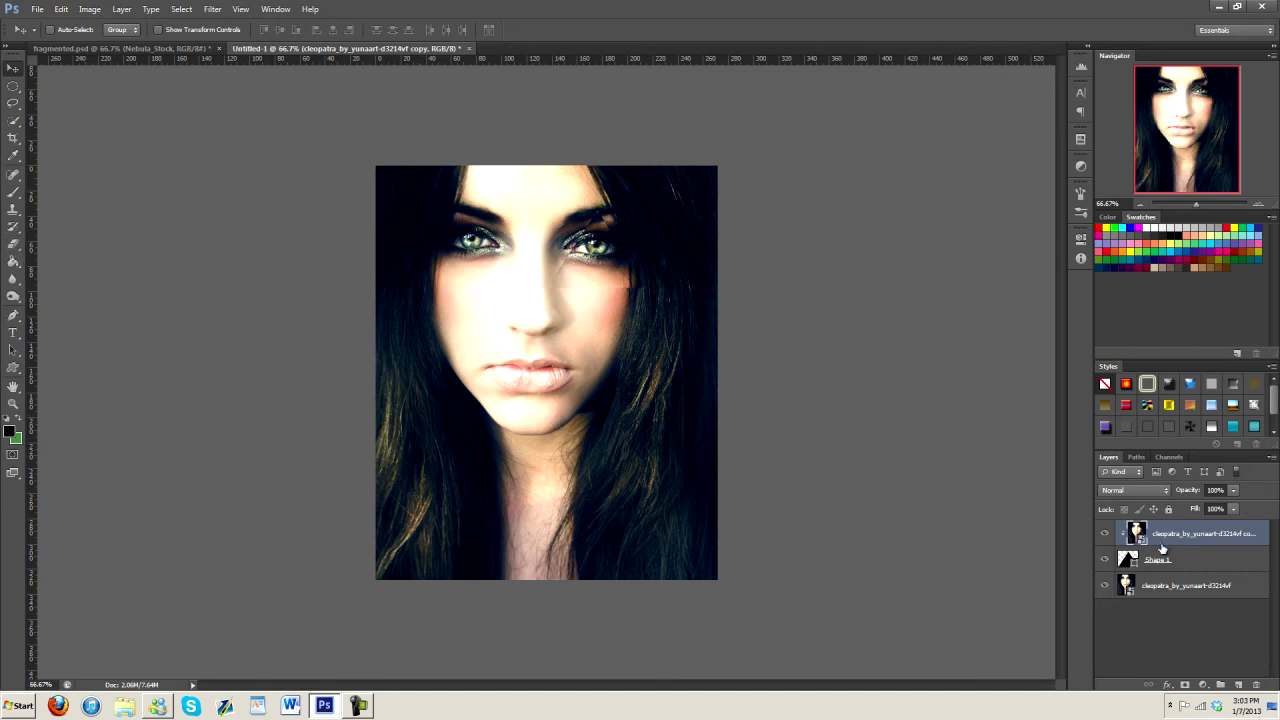
View Untitled-1 at 100% and compare it with the fragmented.psd reference at 100%.
left_click(1204, 561)
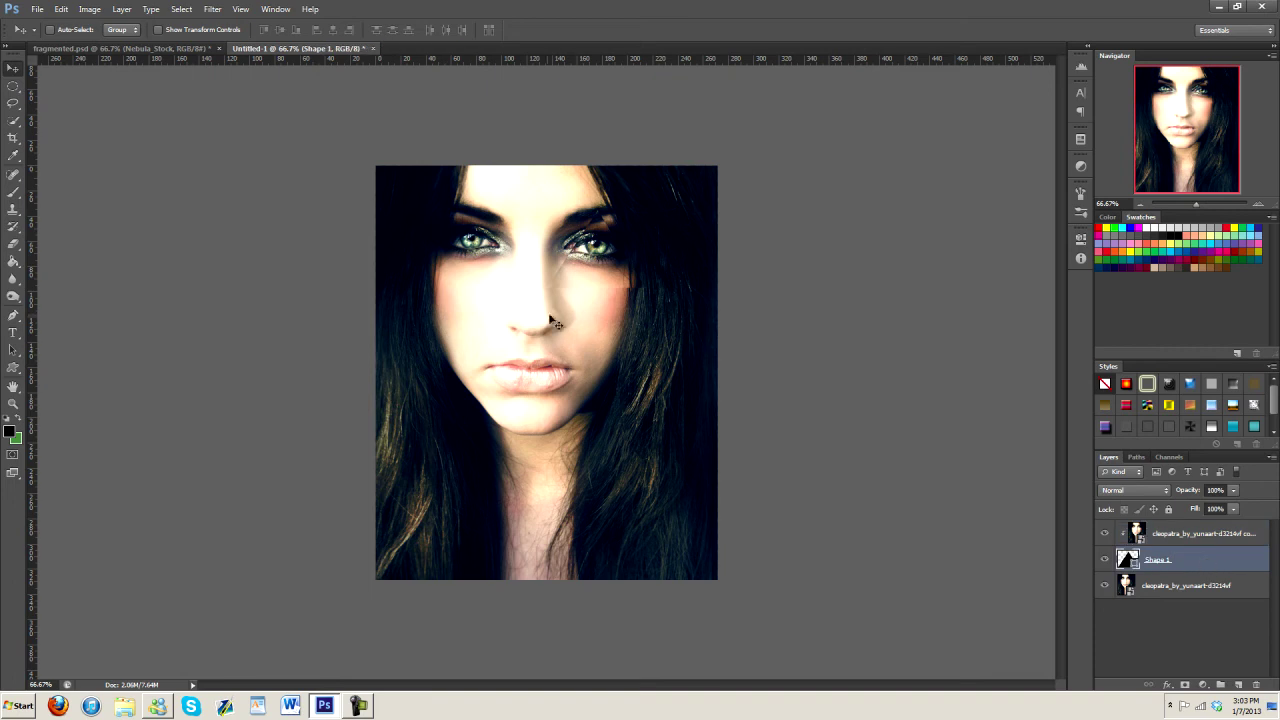
left_click(1258, 204)
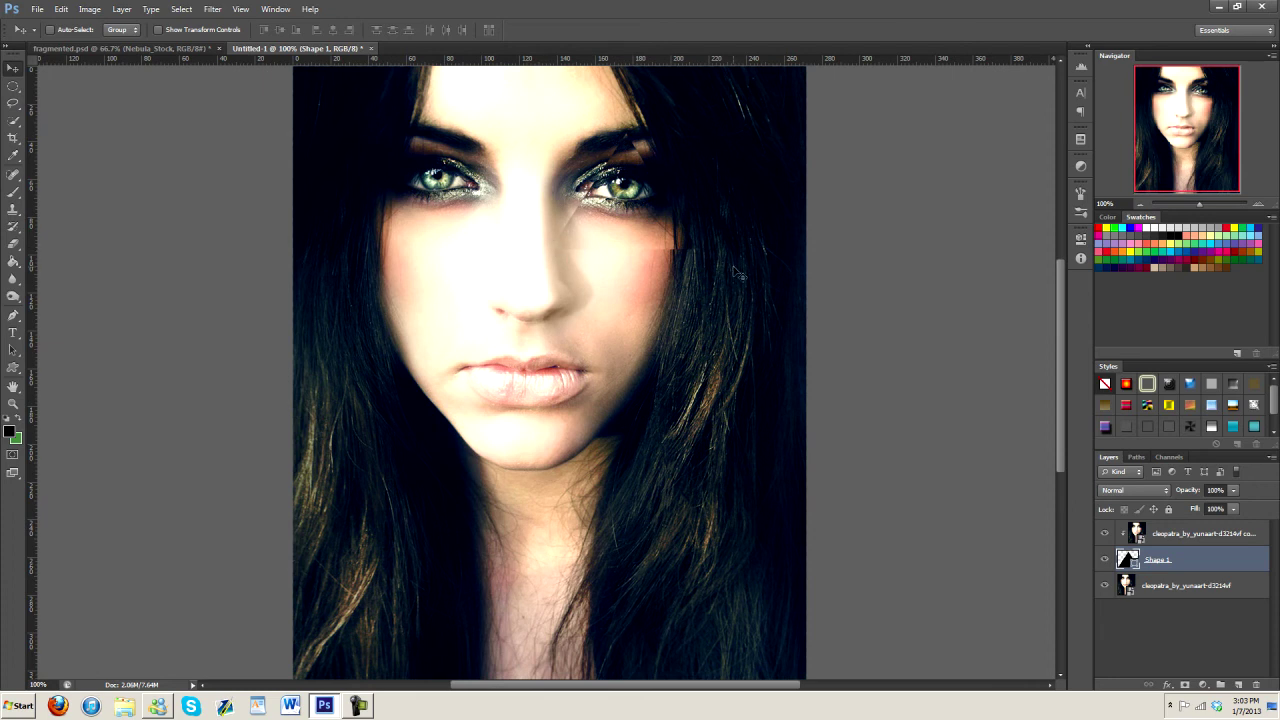
scroll(722, 280, "up", 1)
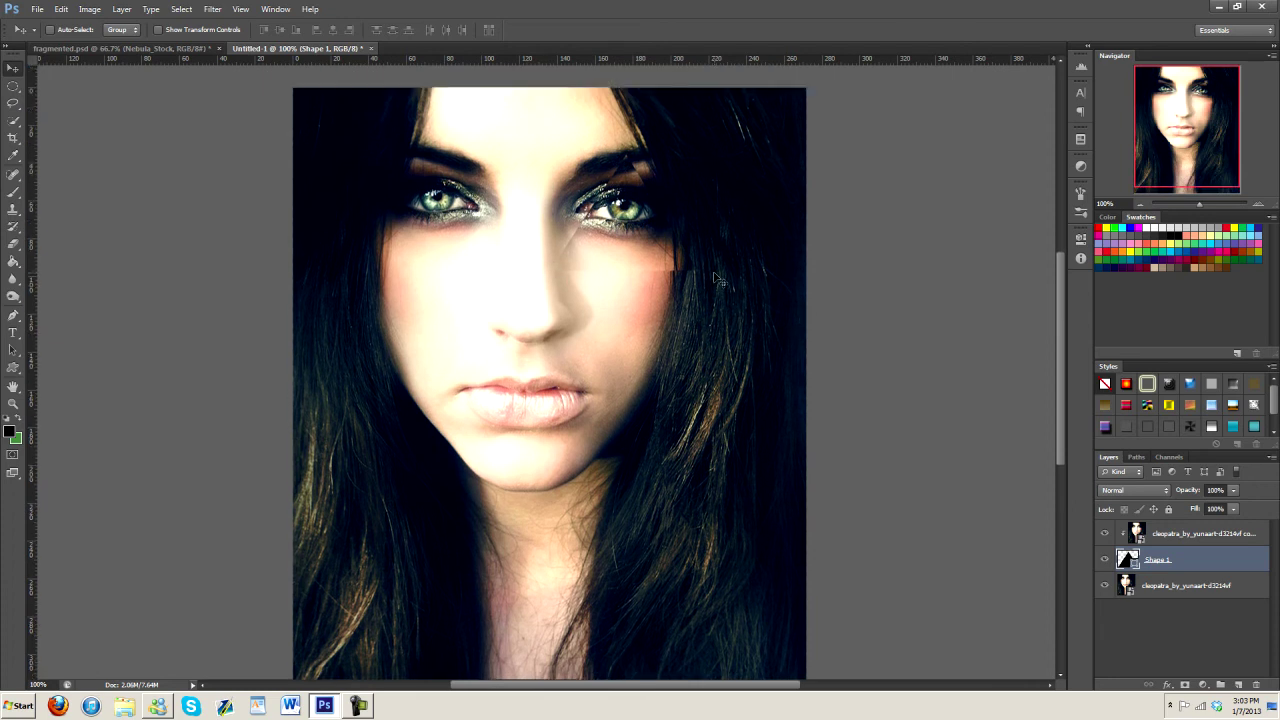
left_click(75, 47)
key("ctrl+1")
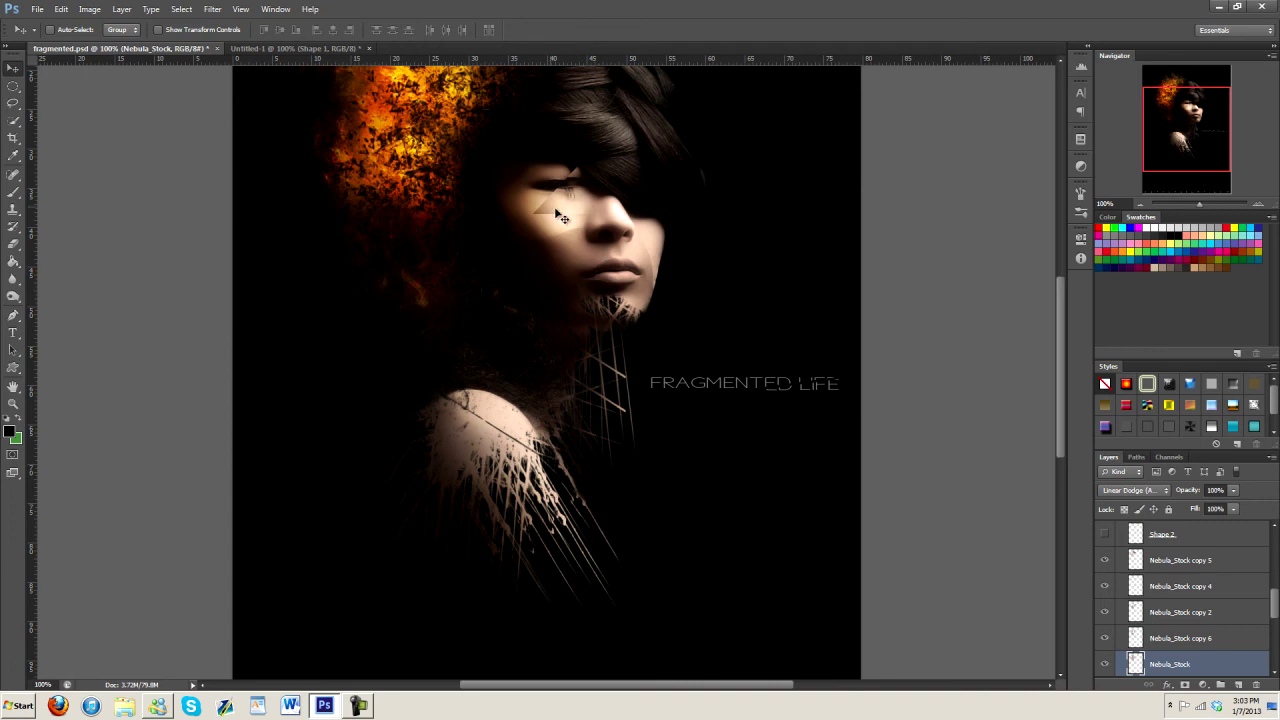
left_click(300, 48)
scroll(827, 333, "up", 3)
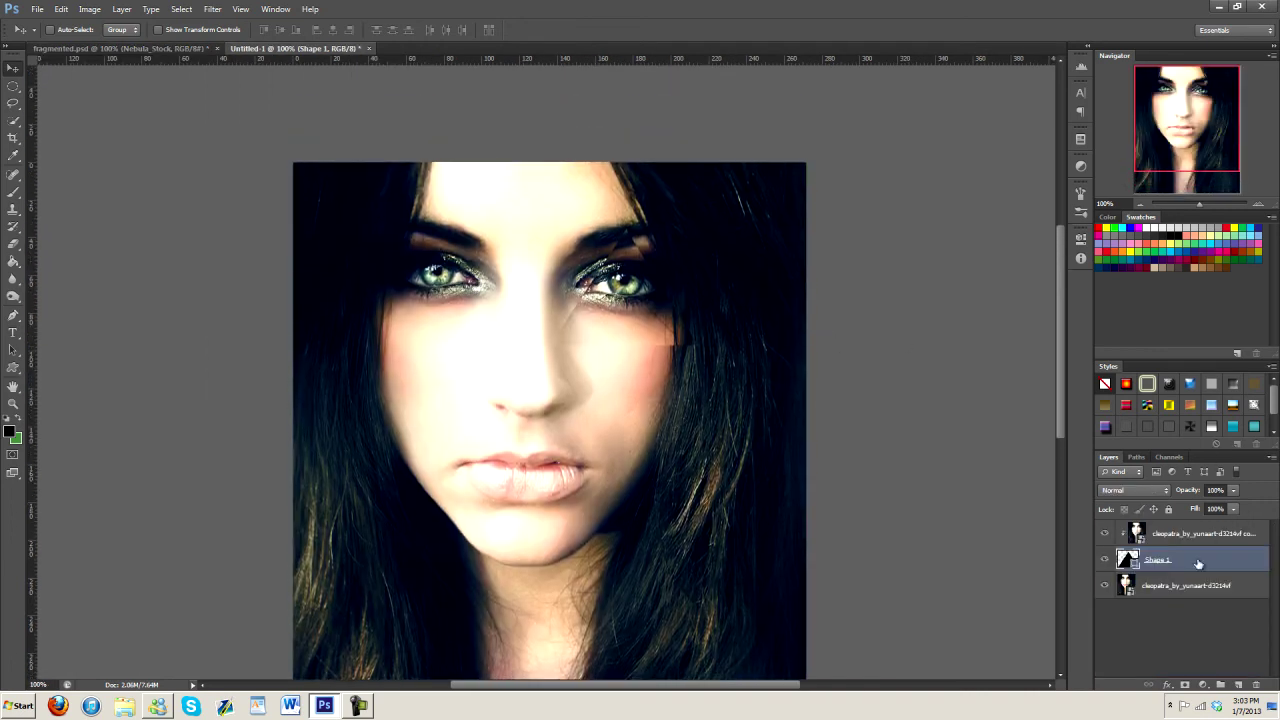
Rasterize Shape 1 and set the Eraser to a soft brush with 0% hardness.
right_click(1188, 565)
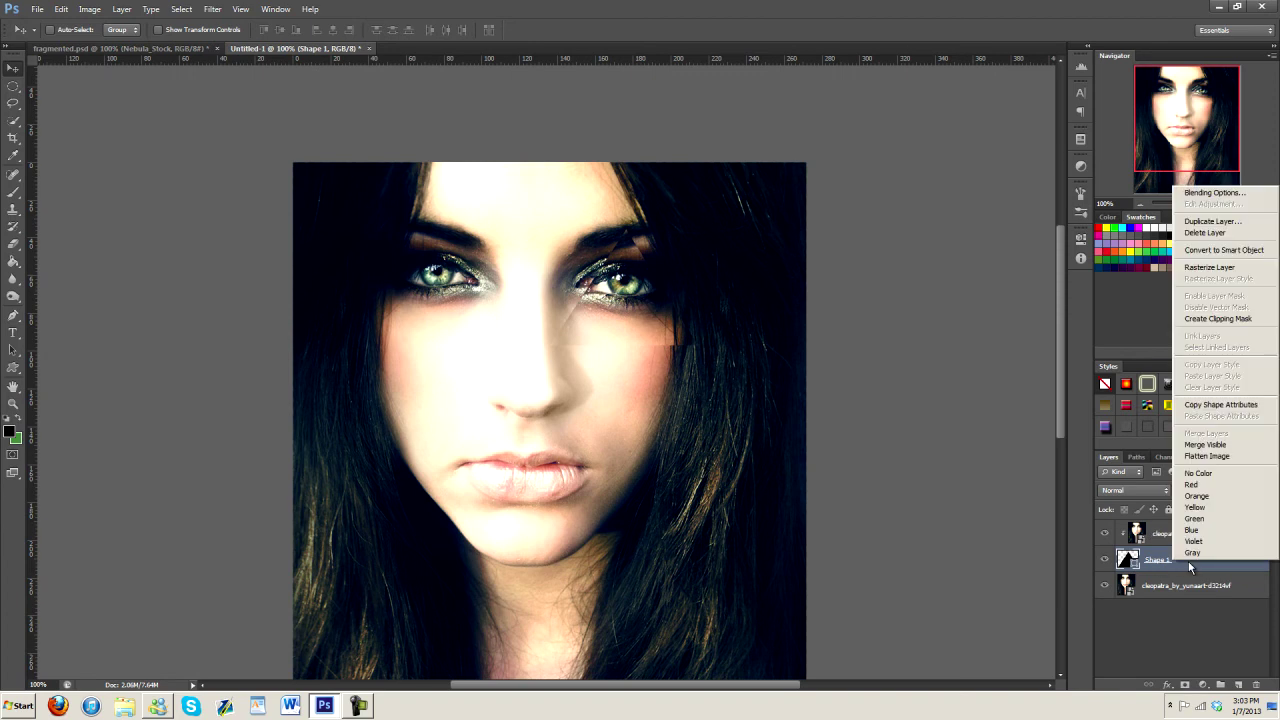
left_click(1226, 266)
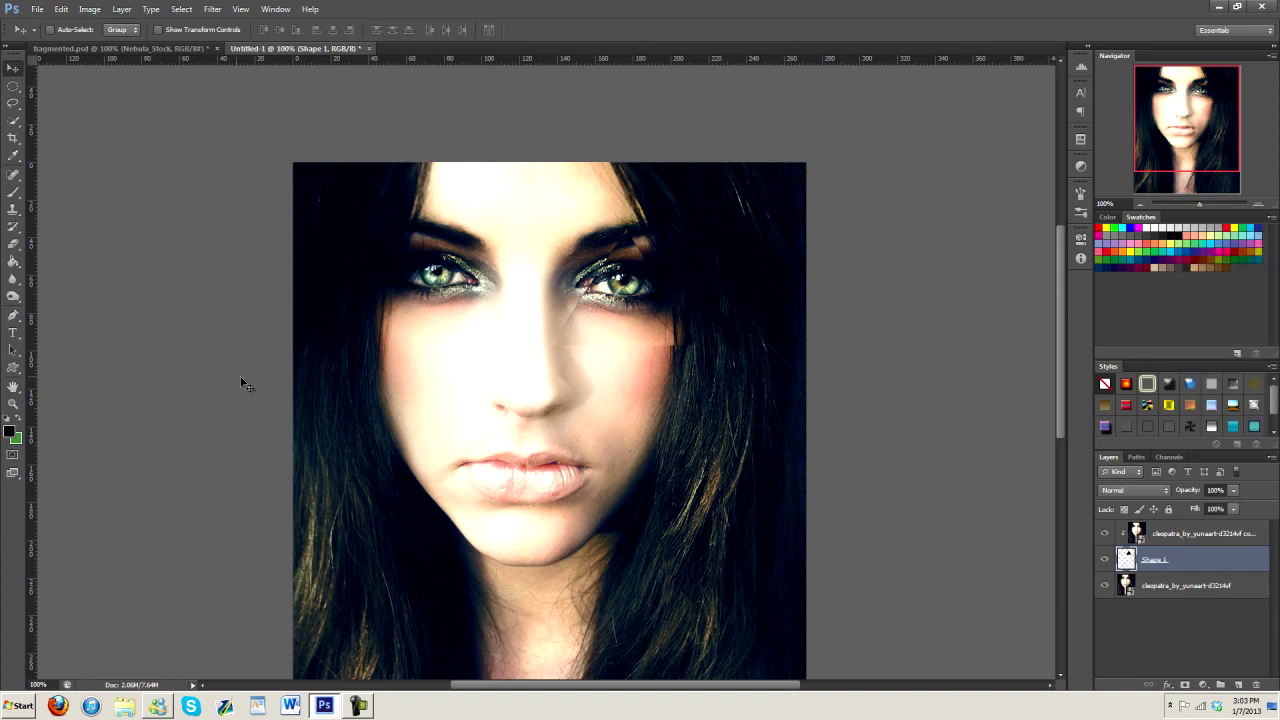
left_click(14, 246)
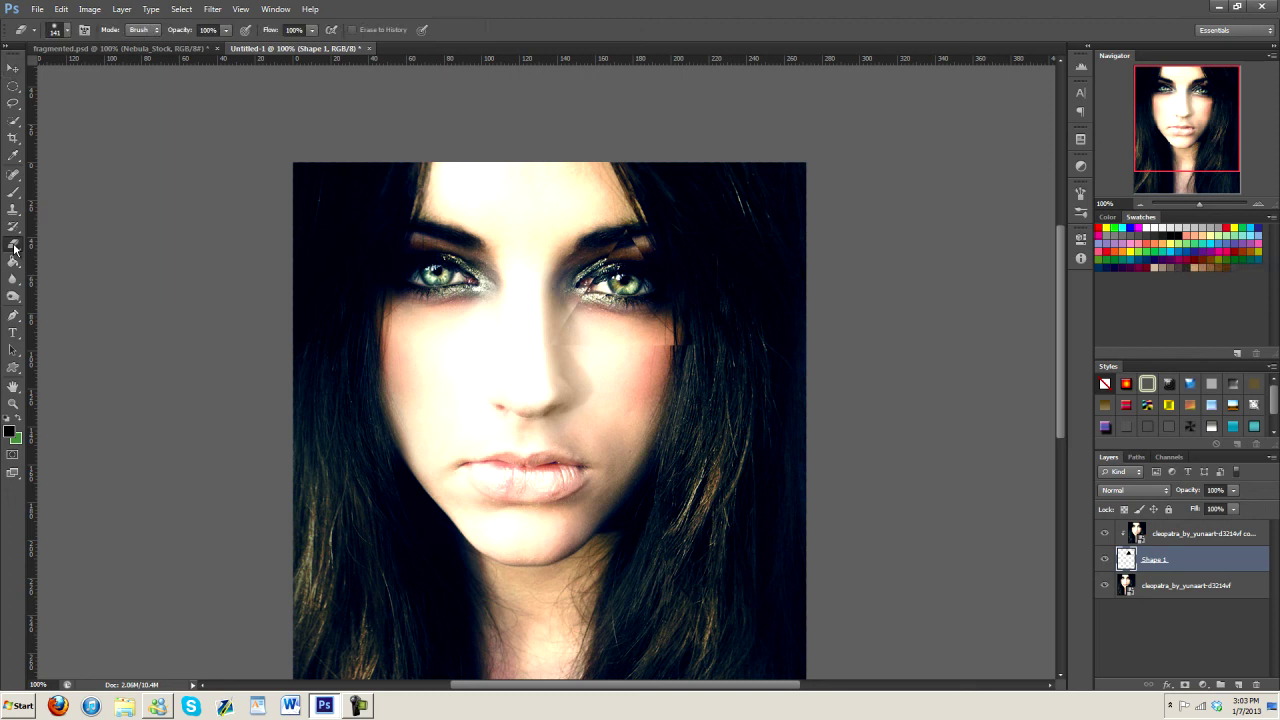
left_click(60, 32)
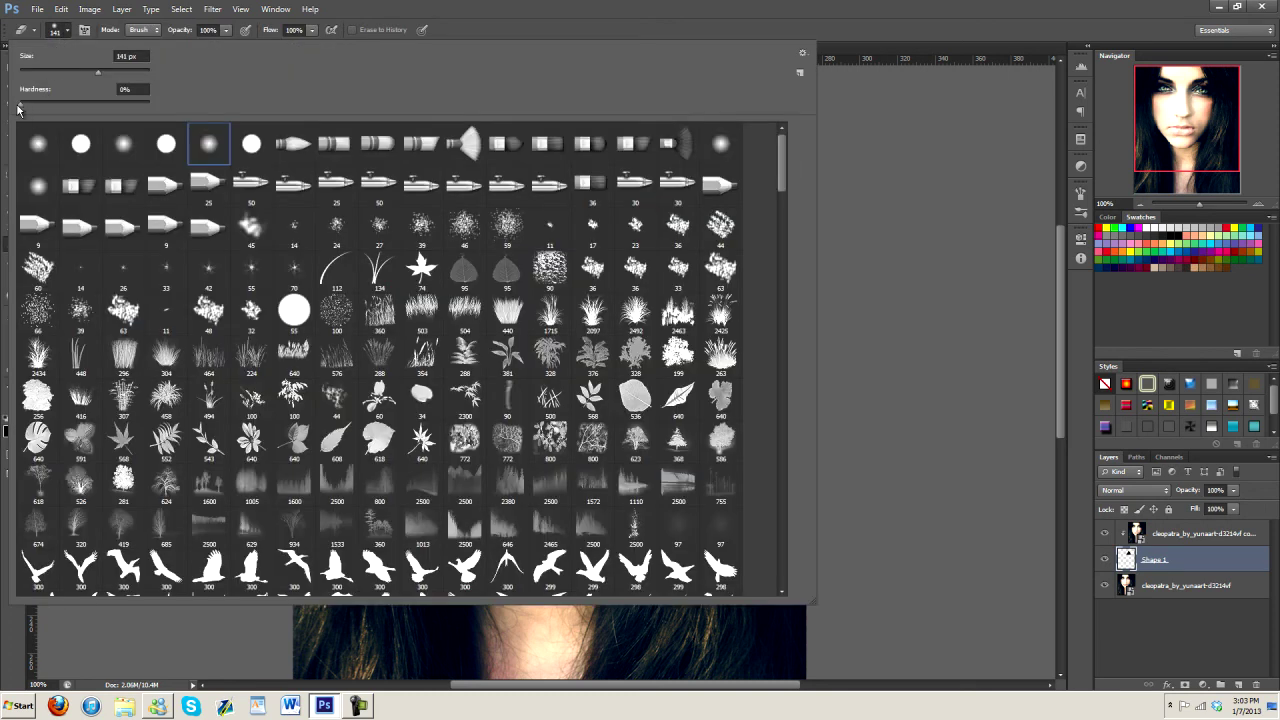
left_click_drag(33, 106, 2, 105)
left_click(58, 32)
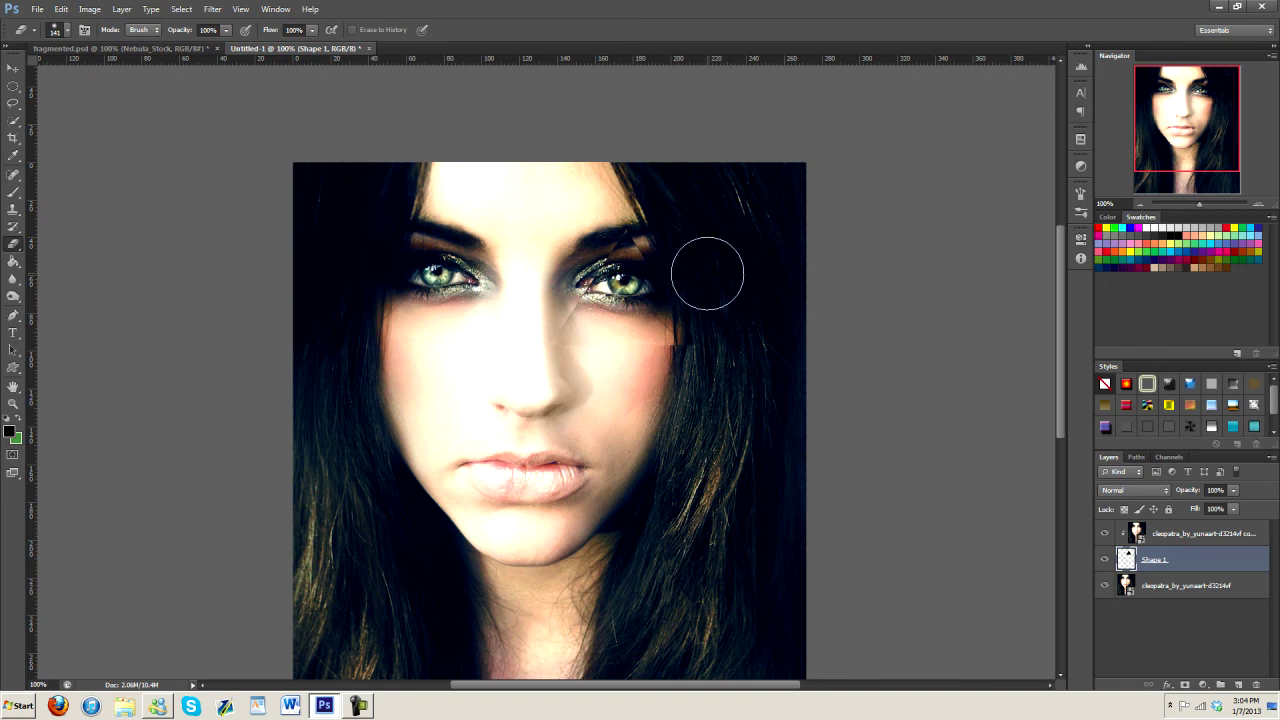
Erase the fragment's hard edge on the right cheek with the soft eraser.
scroll(722, 281, "up", 2)
scroll(722, 281, "down", 4)
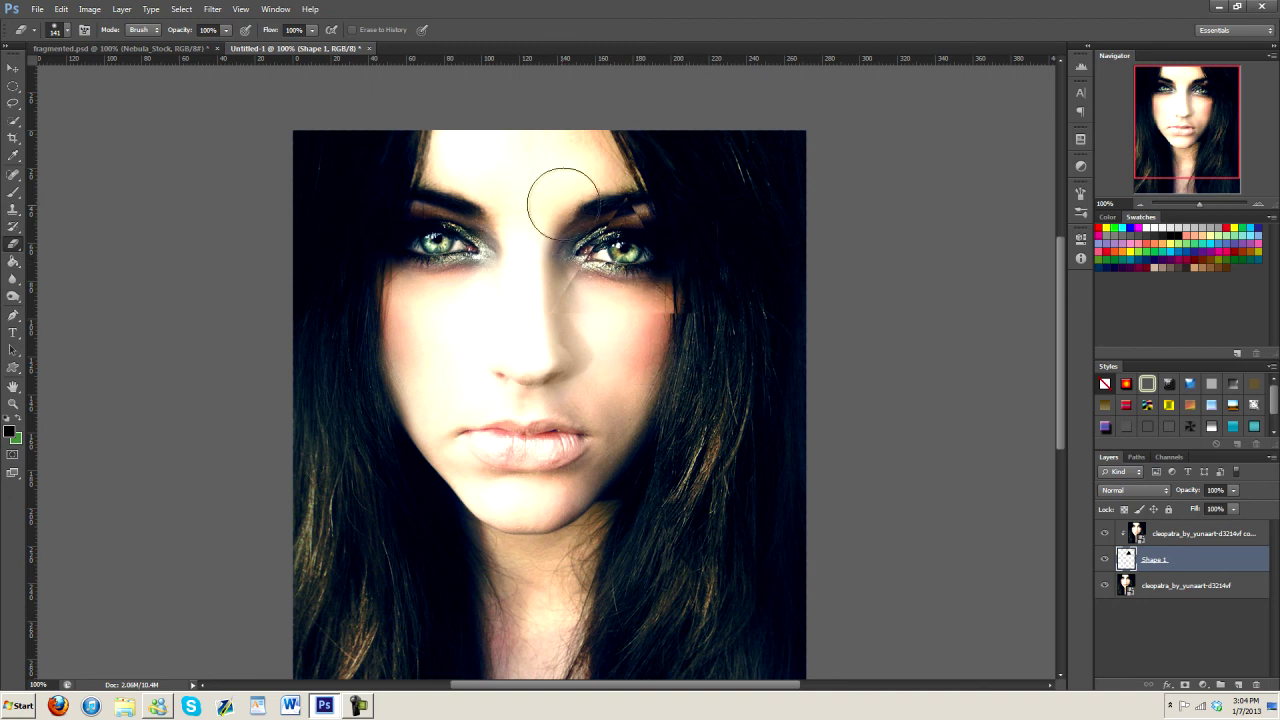
left_click(13, 67)
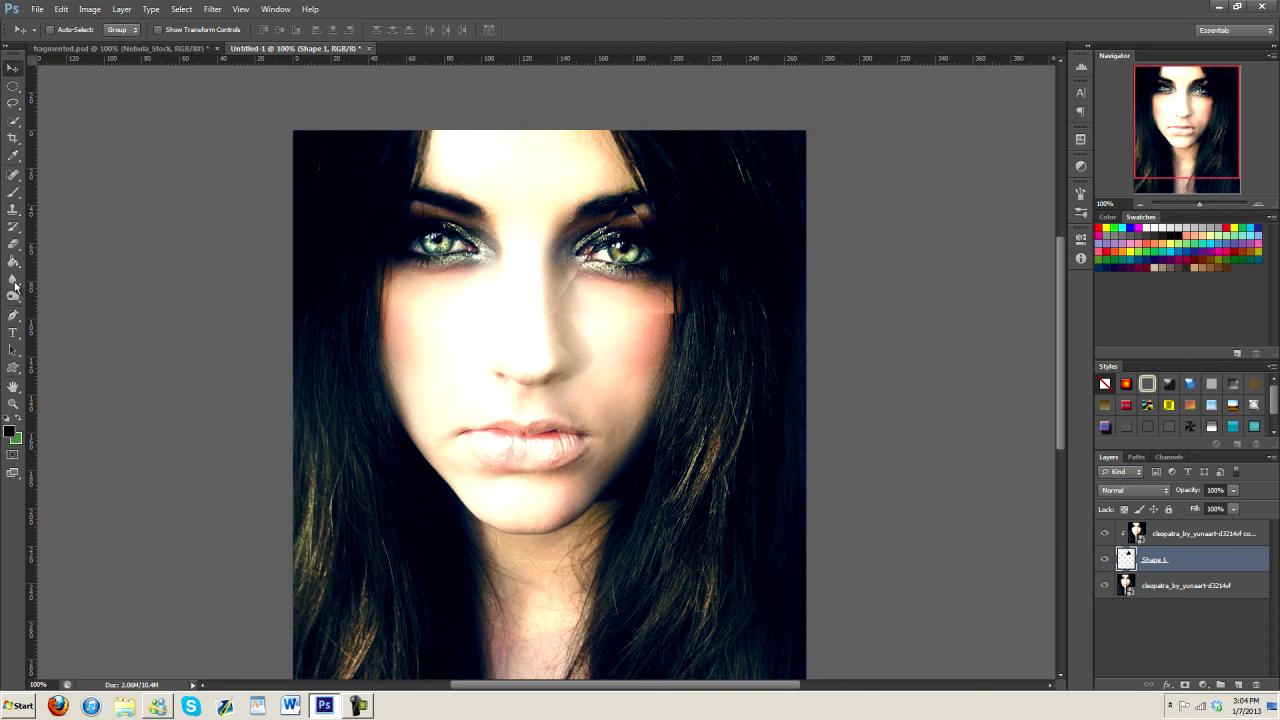
left_click(14, 246)
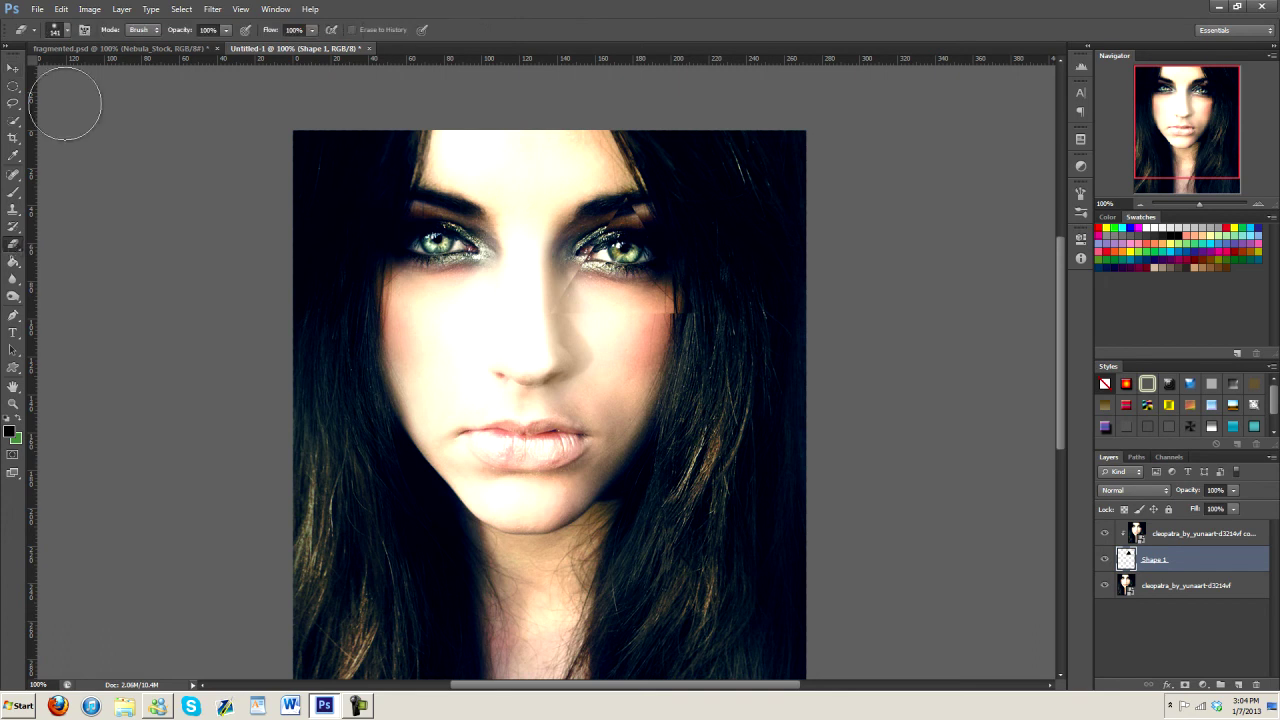
left_click(60, 30)
left_click(62, 32)
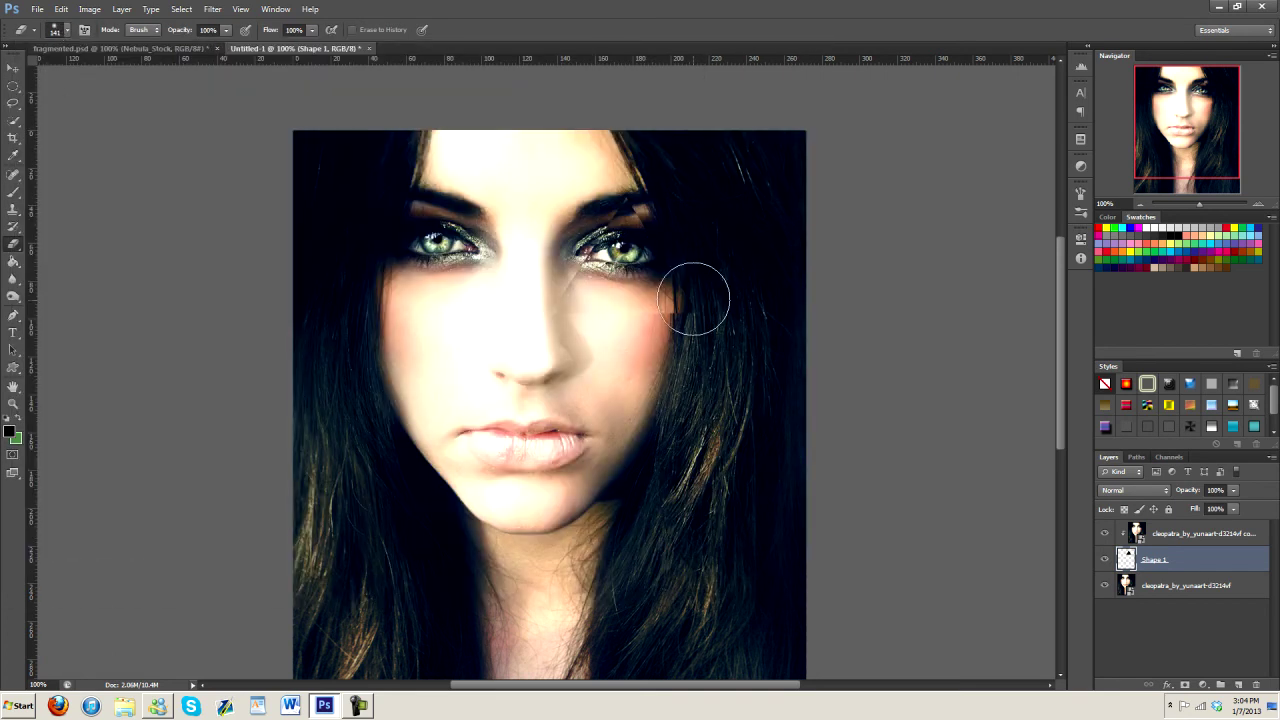
mouse_move(700, 286)
left_mouse_down()
mouse_move(703, 323)
mouse_move(689, 340)
mouse_move(700, 271)
mouse_move(668, 333)
mouse_move(571, 334)
mouse_move(523, 314)
mouse_move(542, 333)
mouse_move(537, 297)
mouse_move(554, 289)
mouse_move(569, 306)
mouse_move(720, 334)
mouse_move(698, 309)
left_mouse_up()
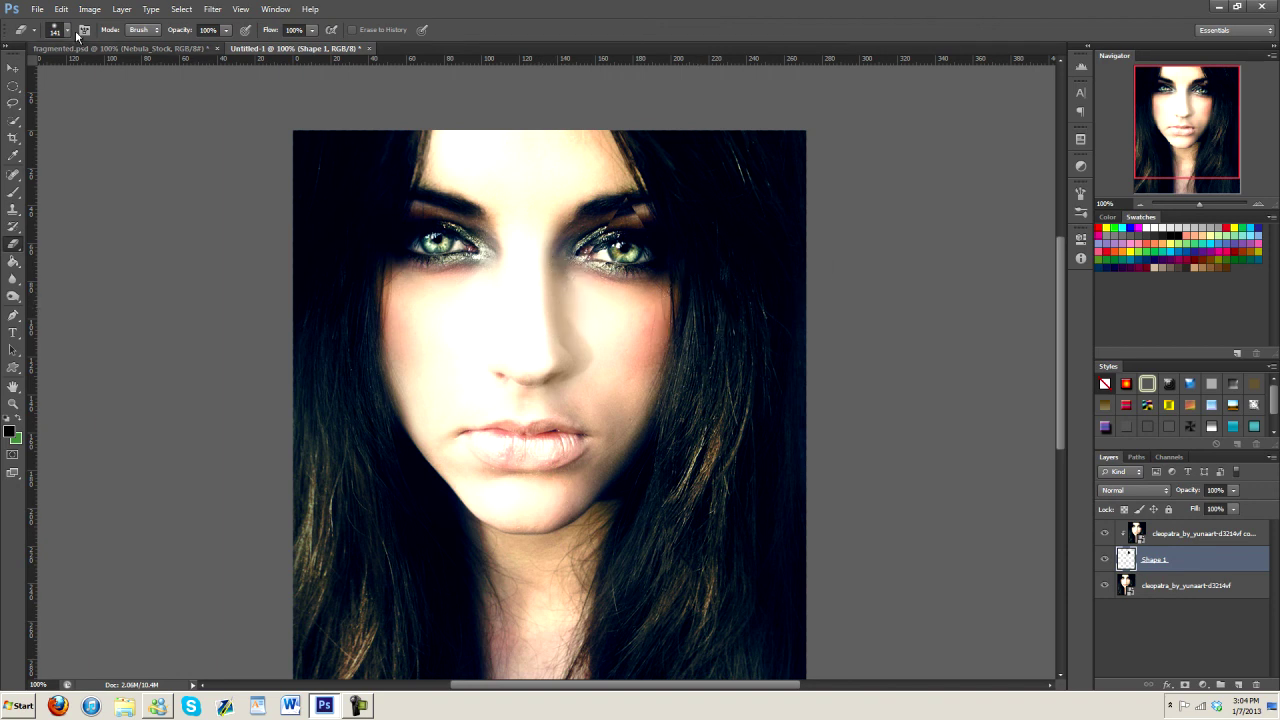
left_click(13, 68)
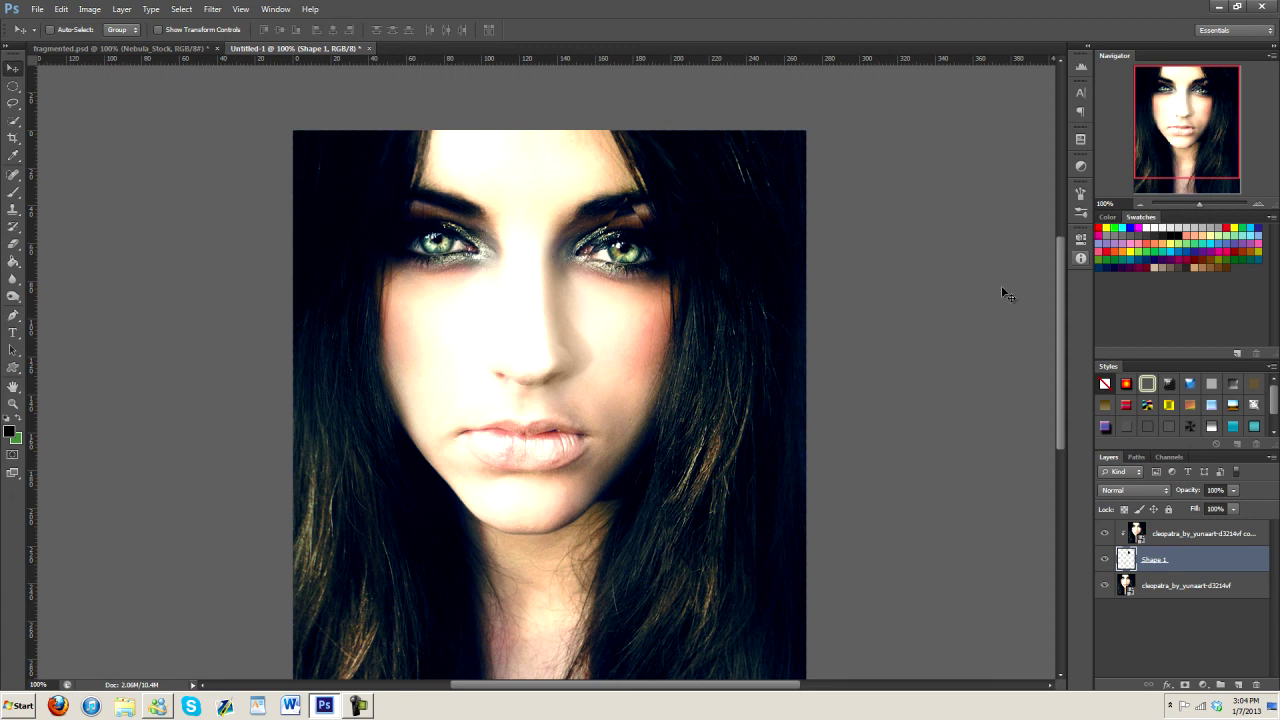
Soften the fragment's edge beside the nose with the Eraser.
scroll(975, 297, "up", 3)
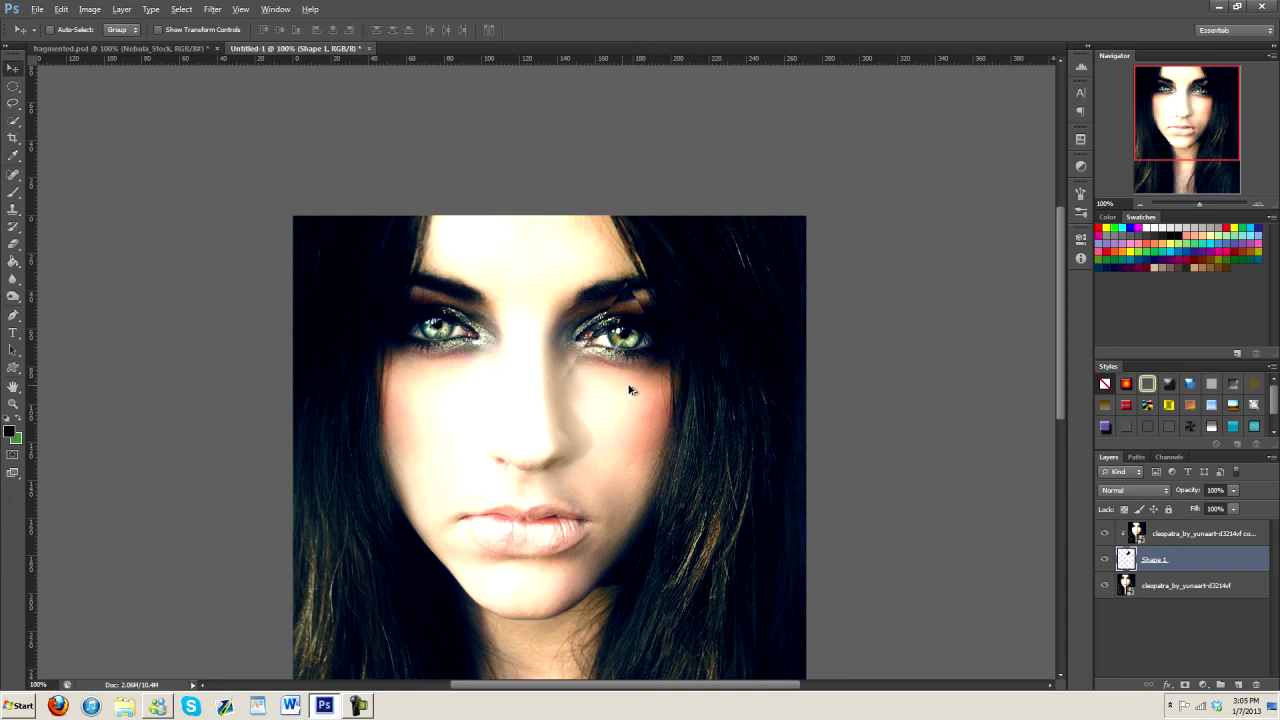
left_click(13, 243)
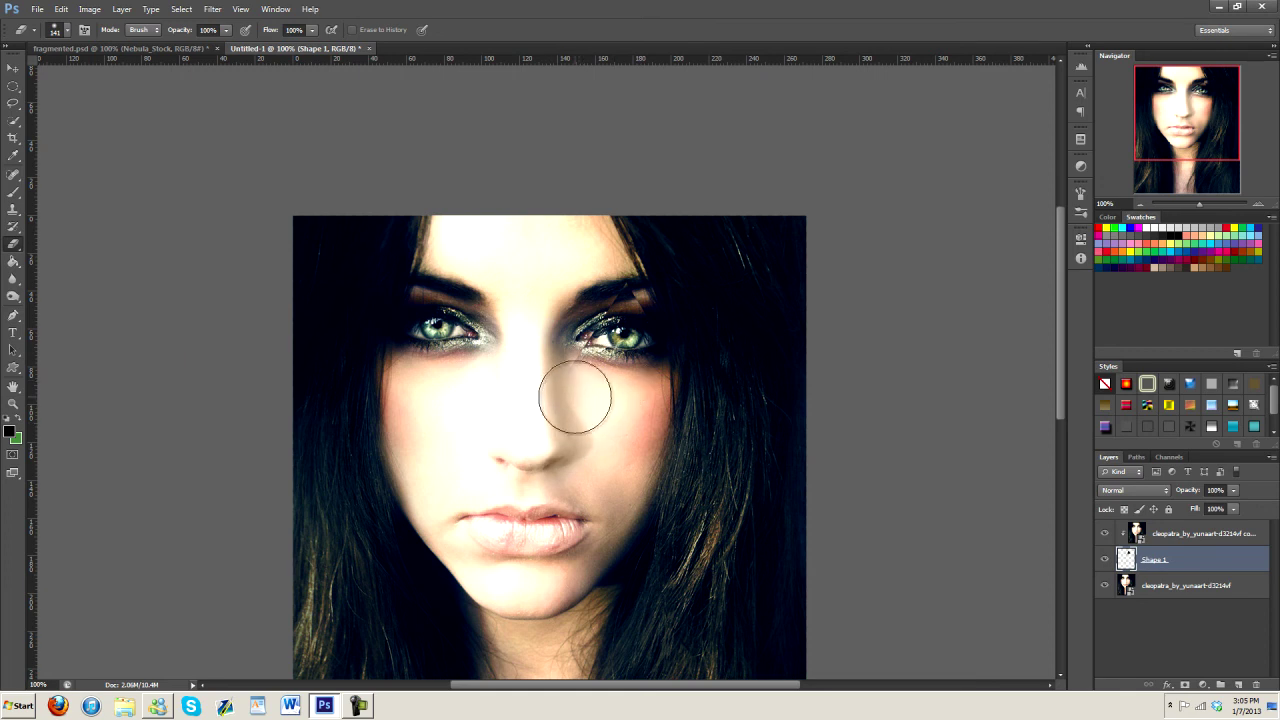
left_click(13, 67)
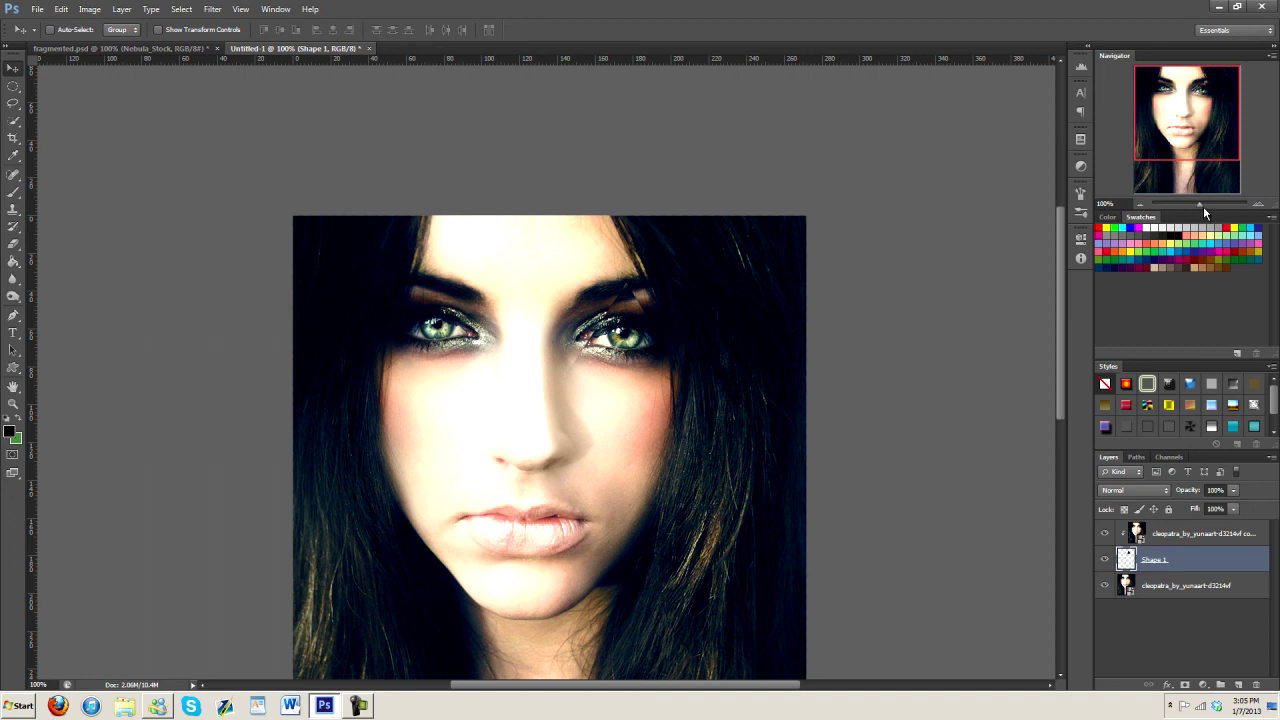
Zoom out to 66.67% to show the whole portrait.
left_click(1140, 205)
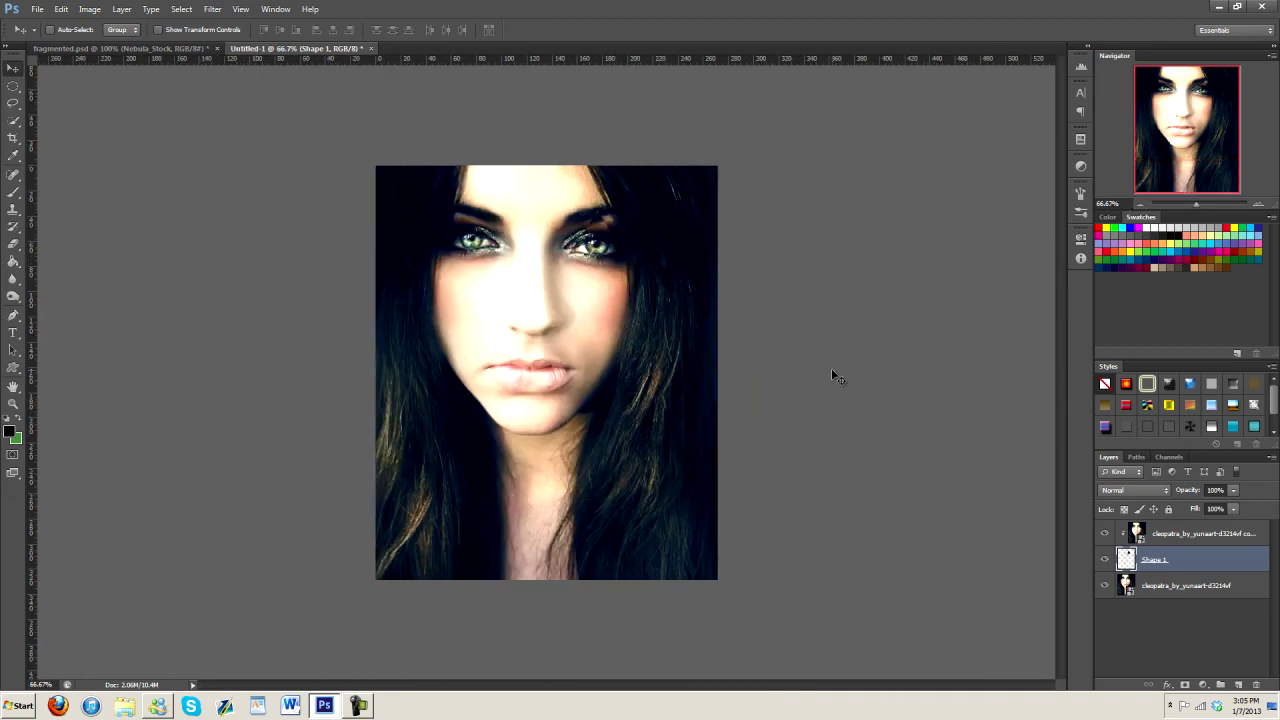